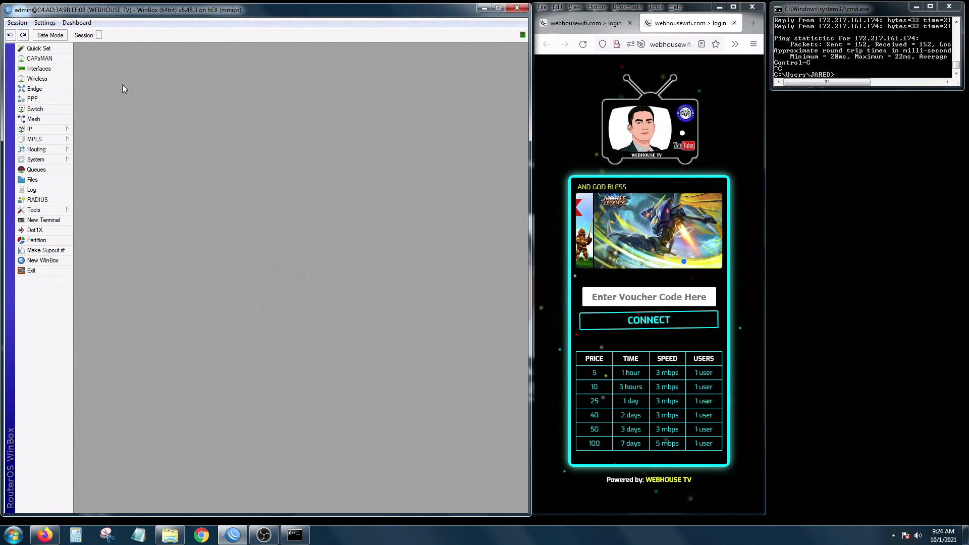
Create a configuration backup named 'OCT 01 9am' from the File List and select it.
left_click(32, 180)
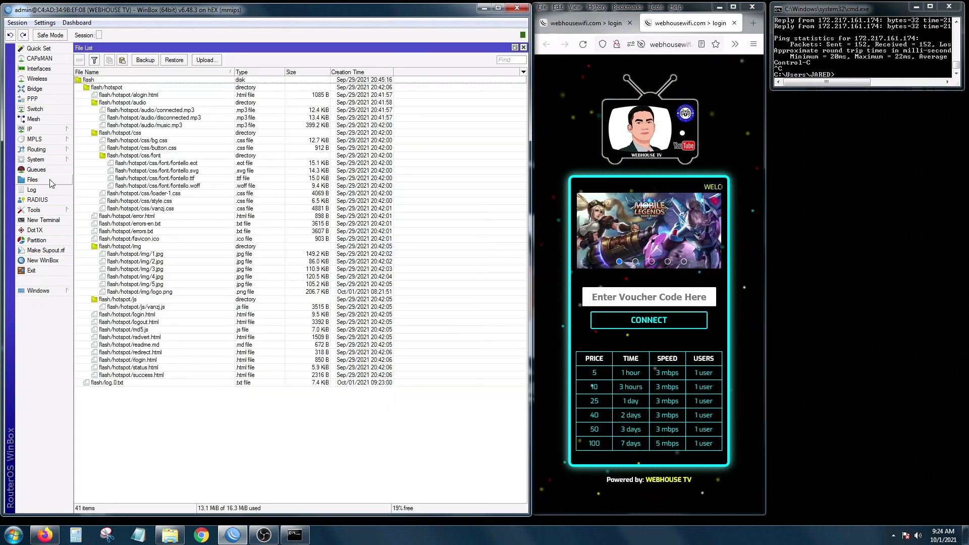
left_click(145, 60)
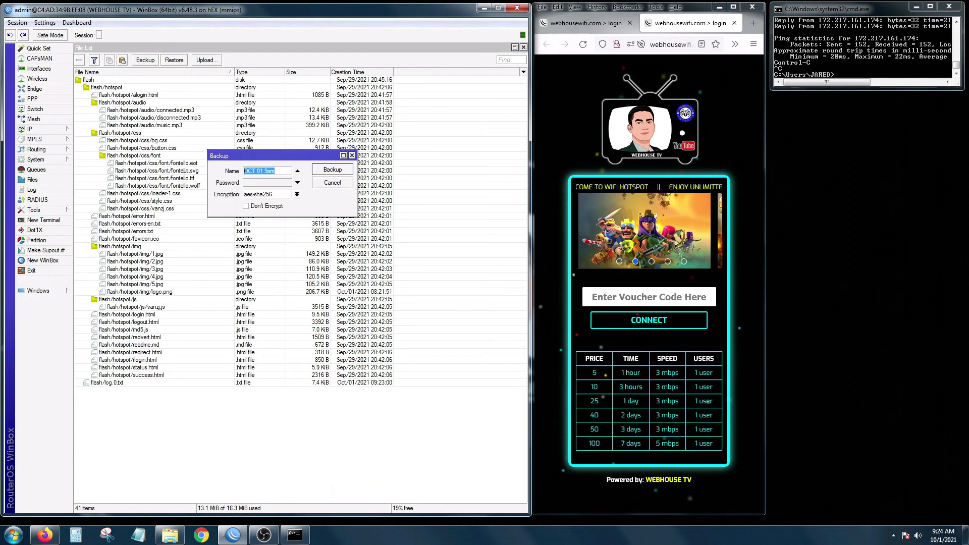
key("BackSpace")
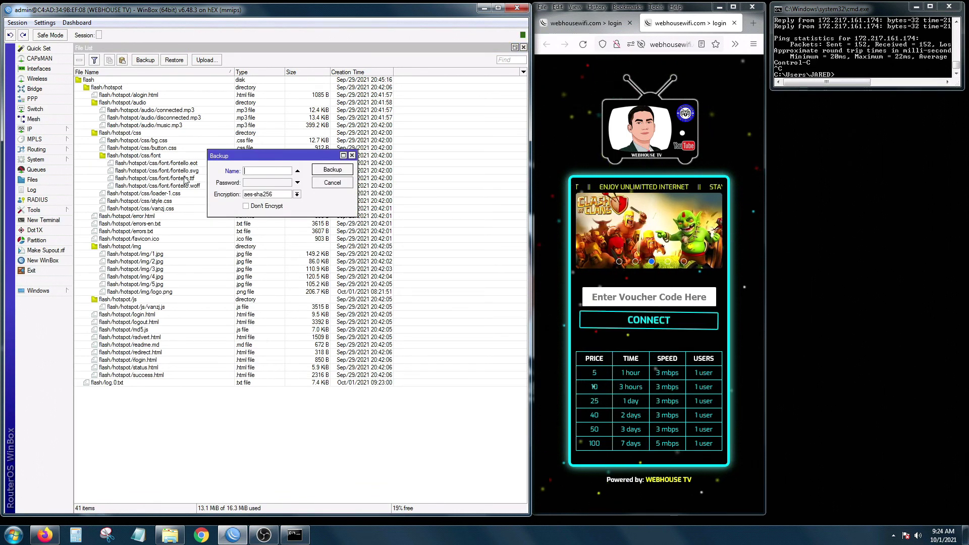
type("O")
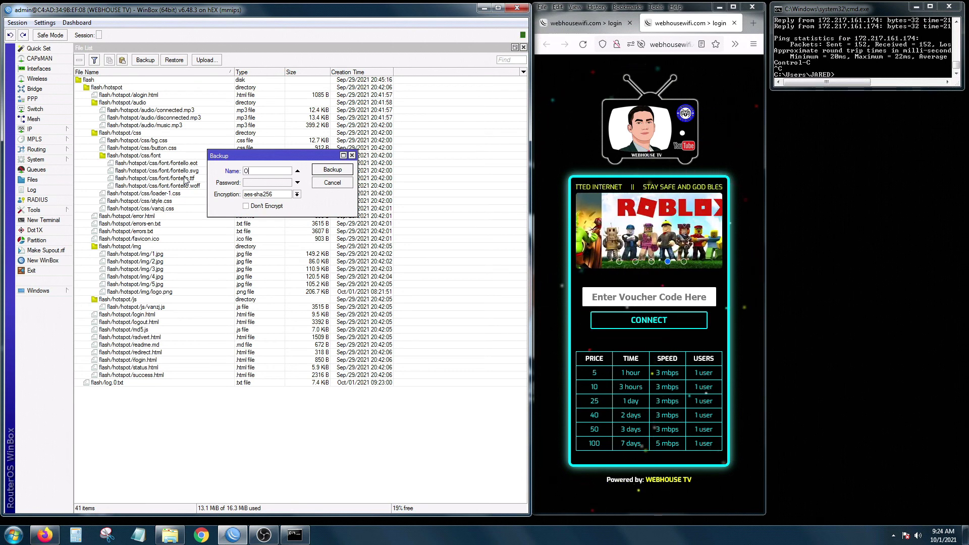
type("CT 01")
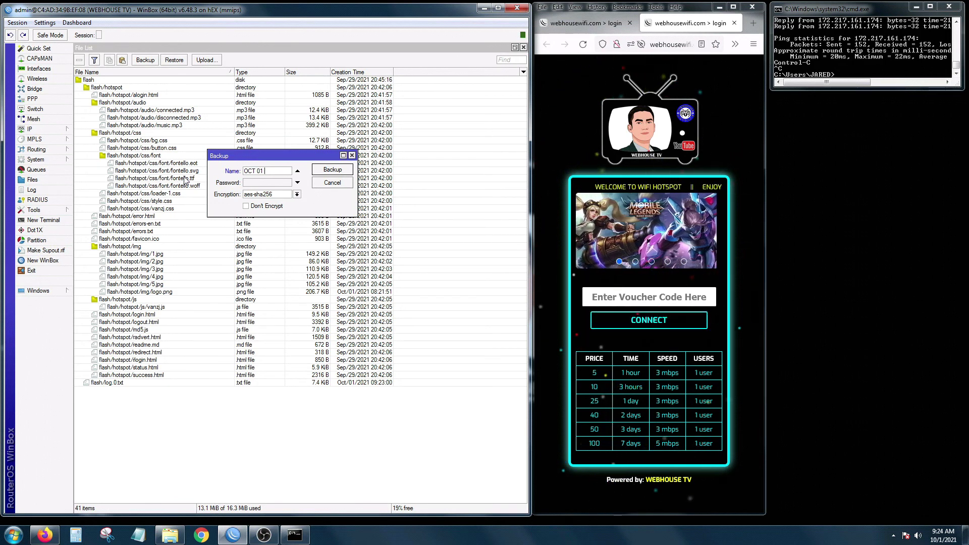
type("9am")
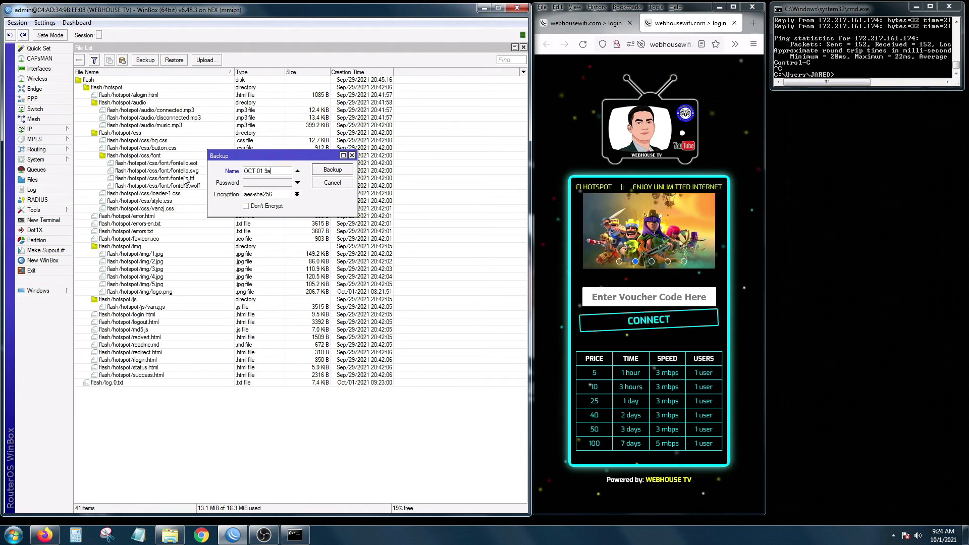
left_click(332, 170)
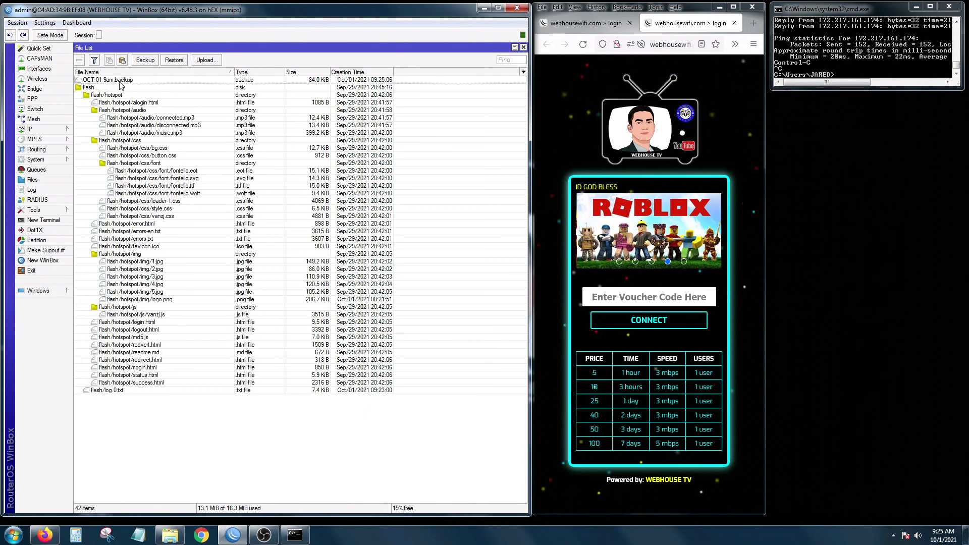
left_click(121, 81)
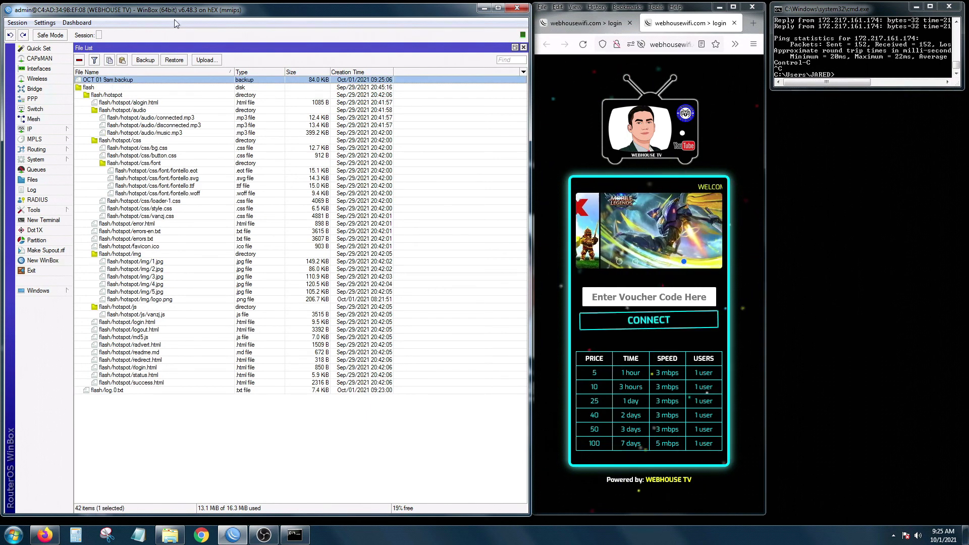
Copy OCT 01 9am.backup to the desktop, enlarge WinBox, and close the File List.
left_click_drag(129, 133, 100, 26)
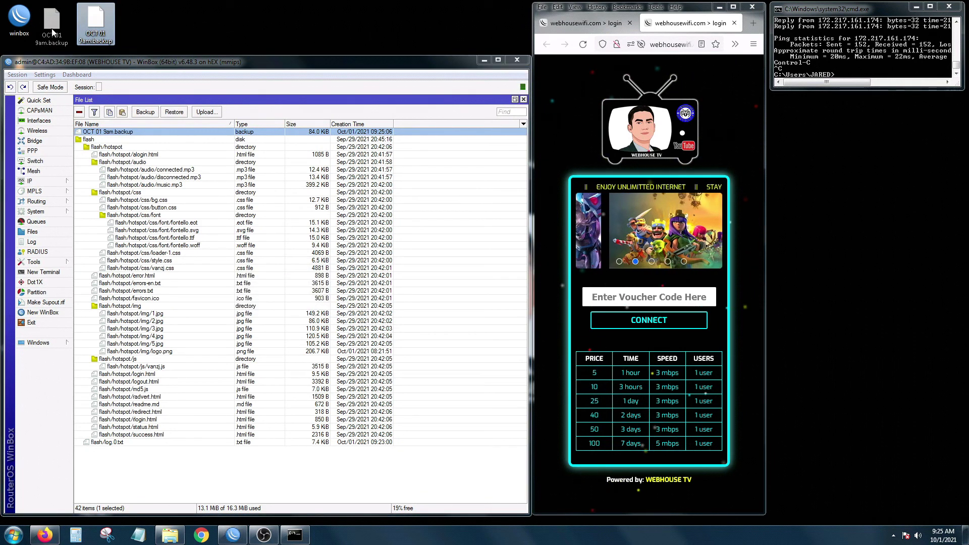
left_click_drag(429, 55, 421, 4)
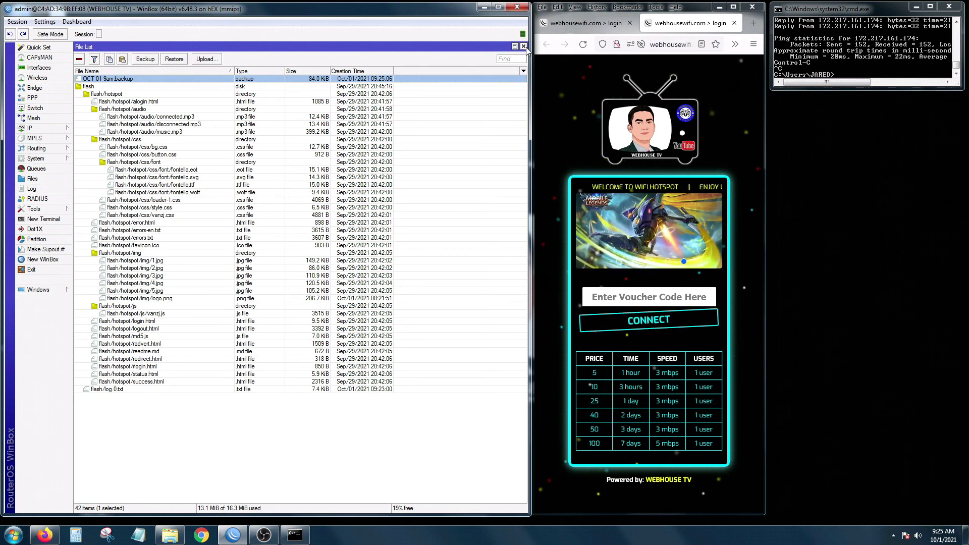
left_click(524, 46)
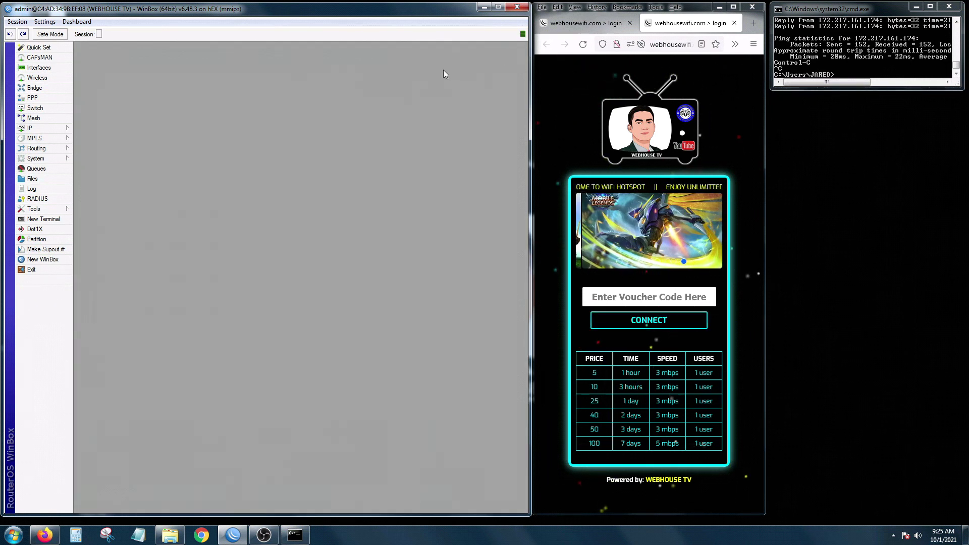
left_click(56, 129)
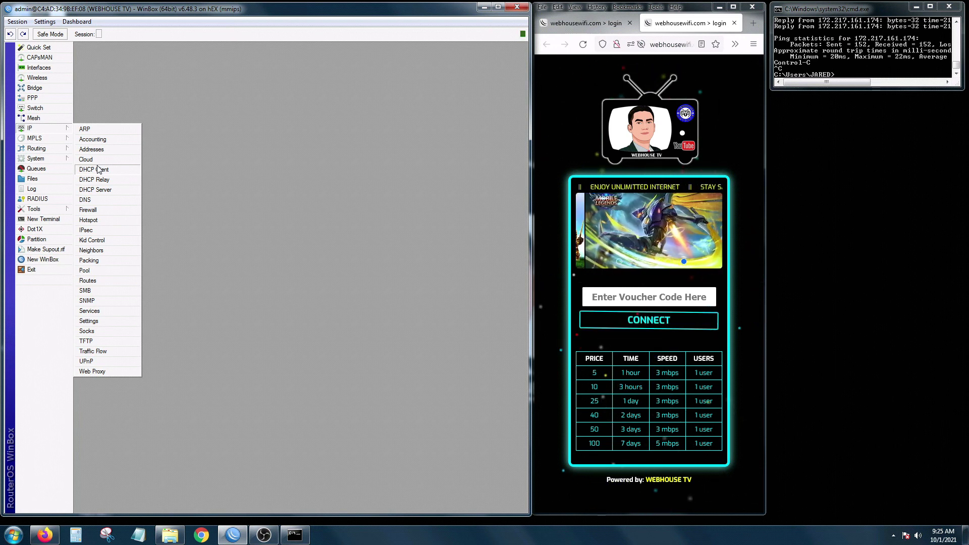
Open the Interface List and check the ether1-WAN and ether2 hotspot interfaces.
left_click(38, 67)
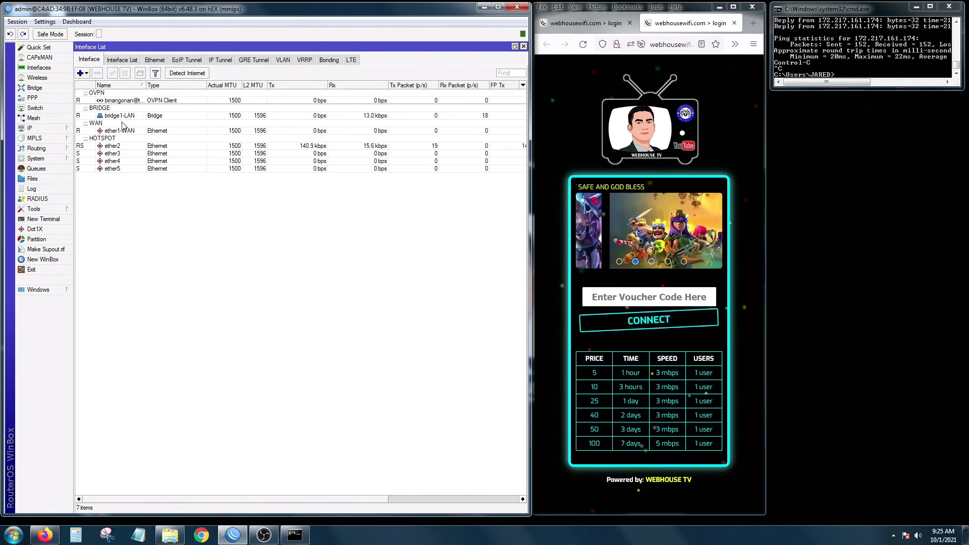
left_click(109, 130)
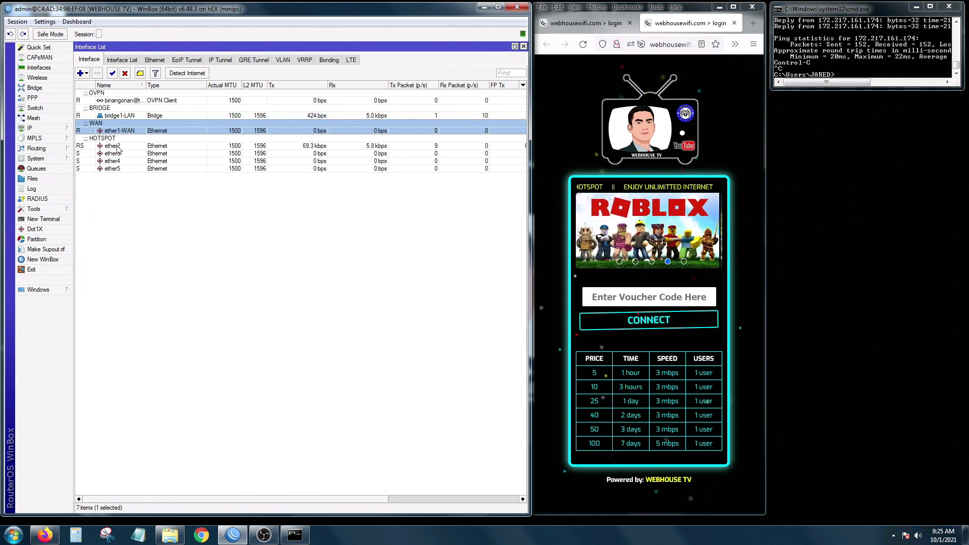
left_click(116, 146)
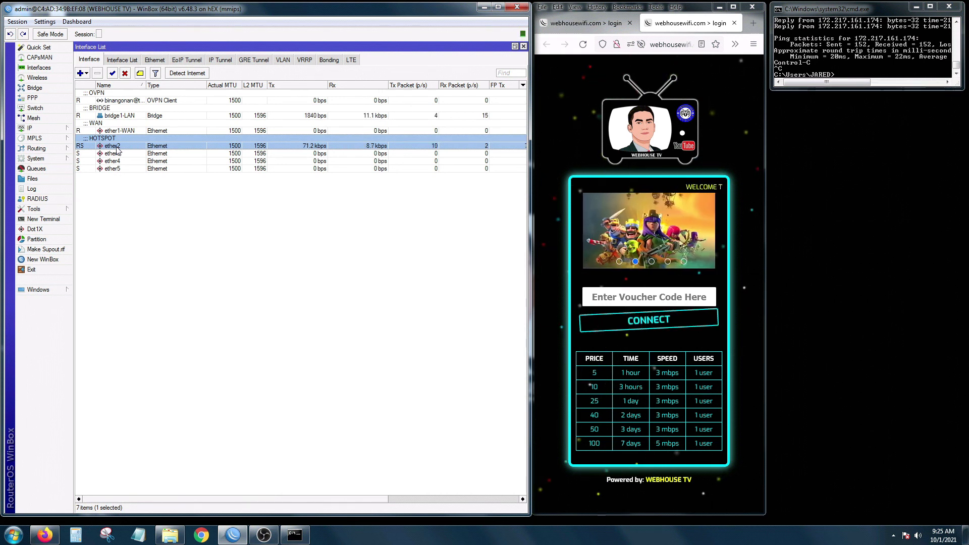
left_click(36, 127)
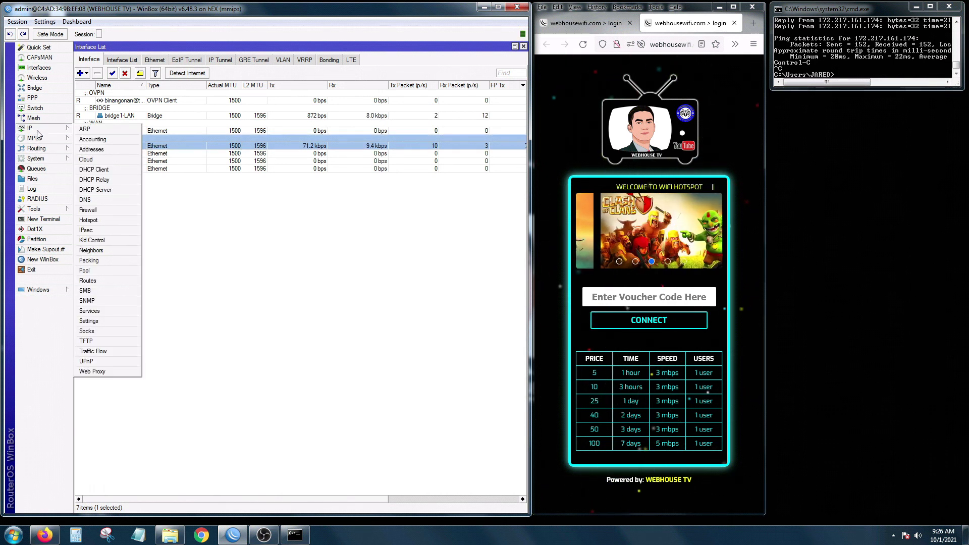
Show the Firewall NAT rules and select the ether1-WAN srcnat masquerade rule.
left_click(89, 210)
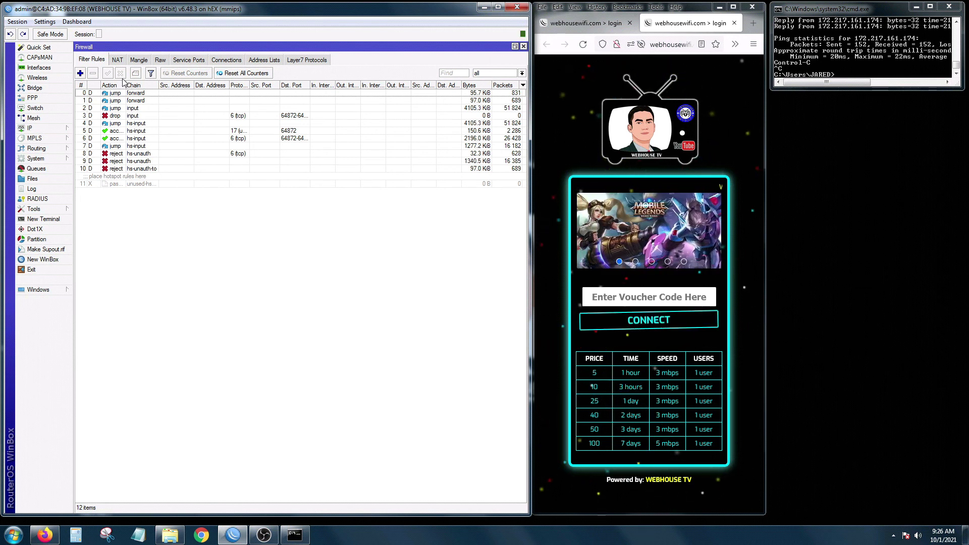
left_click(118, 62)
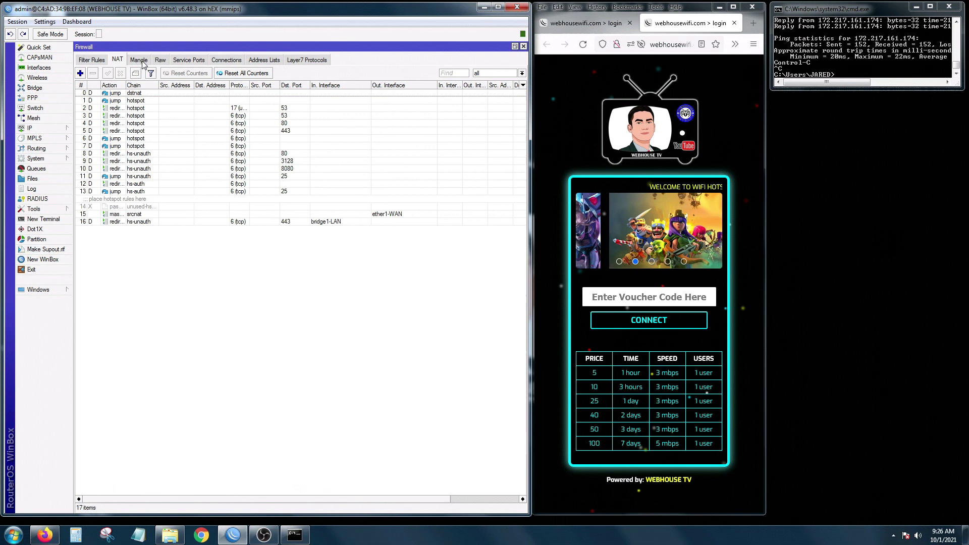
left_click(141, 61)
left_click(119, 59)
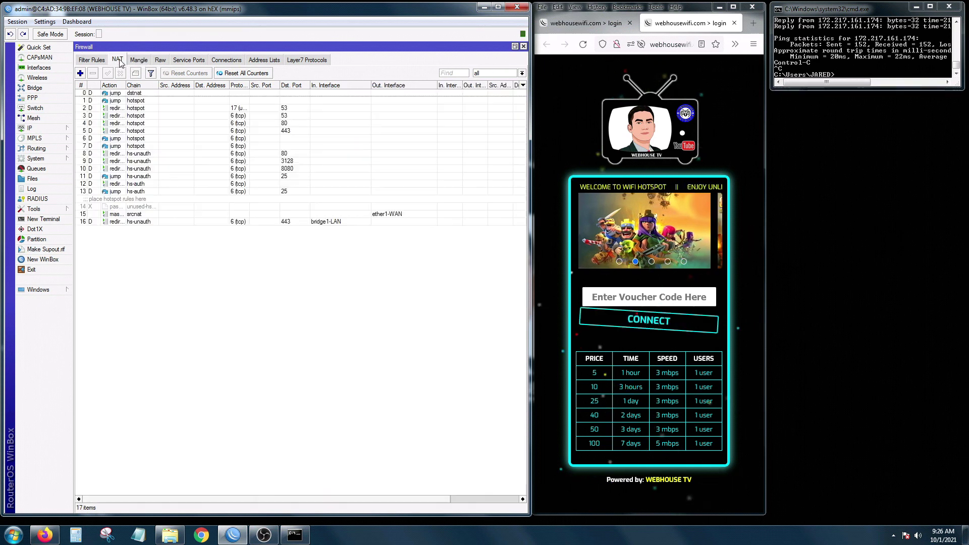
left_click(393, 214)
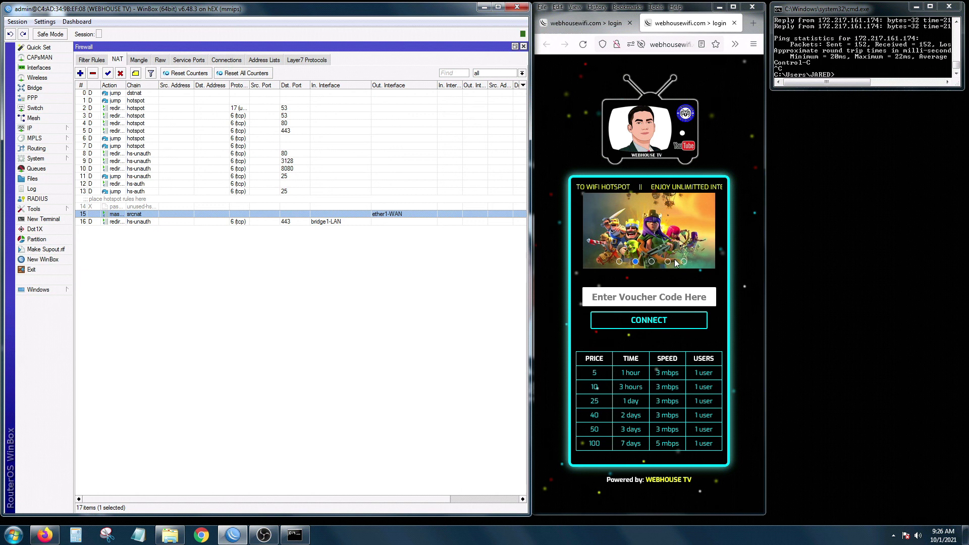
Log in to the hotspot by entering the voucher code on the login page.
left_click(670, 293)
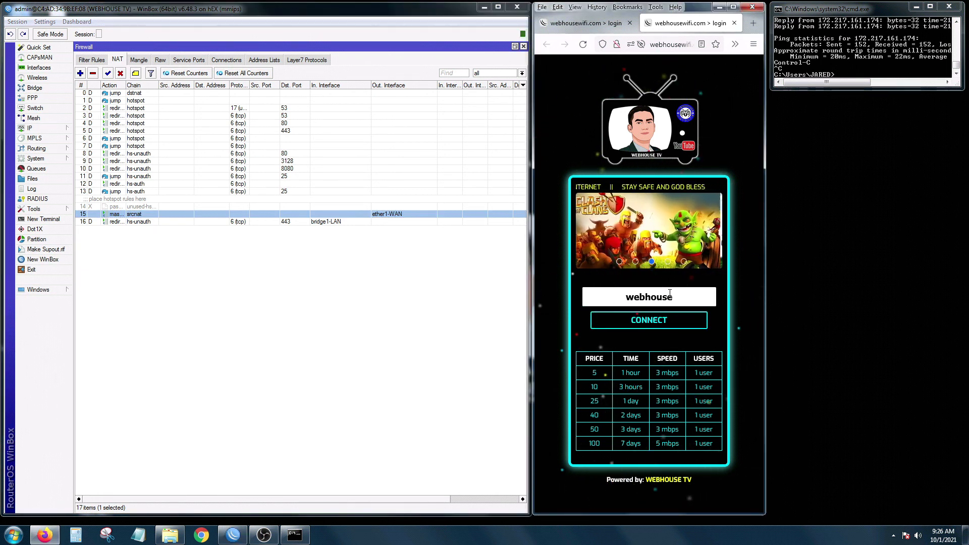
left_click(659, 323)
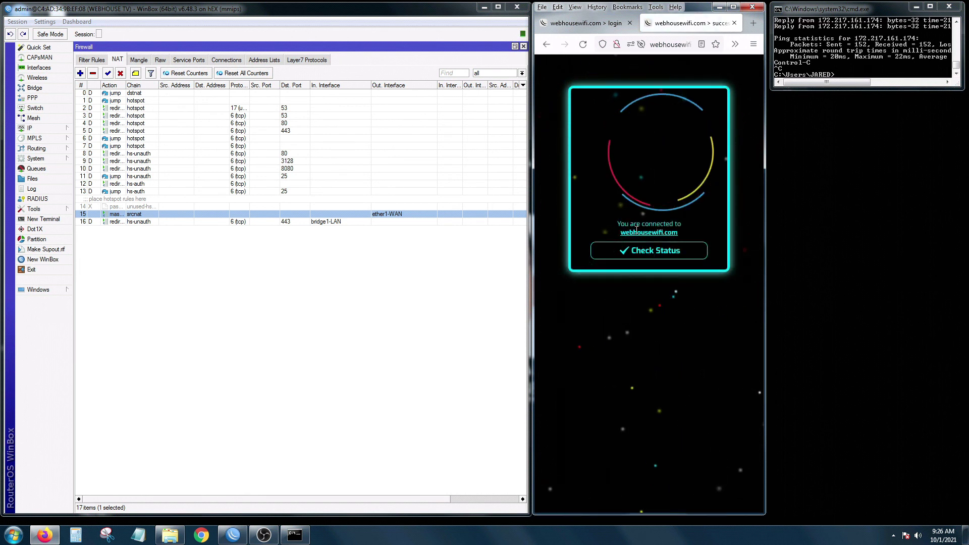
Start a continuous 'ping google.com -t' in the command prompt.
left_click(858, 67)
type("ping google.c")
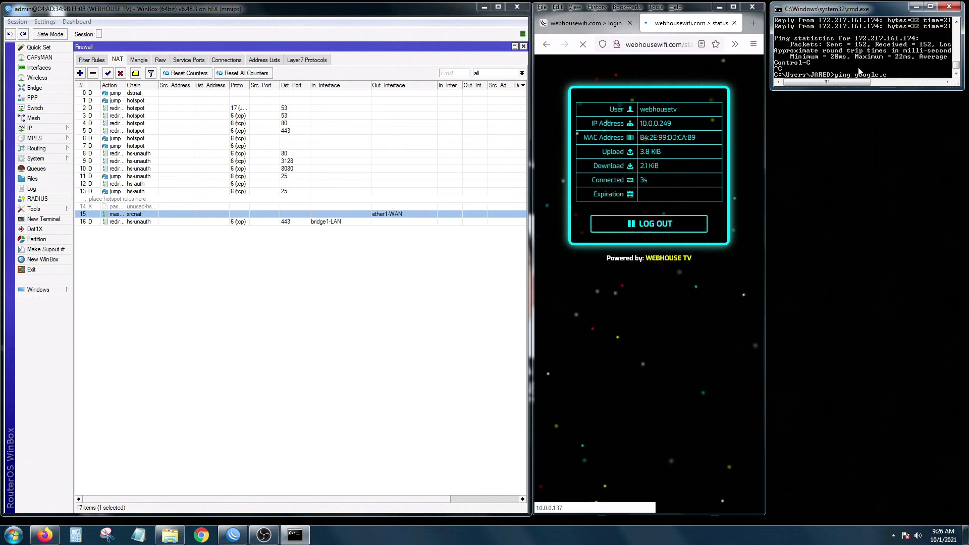
type("om -t")
key("Return")
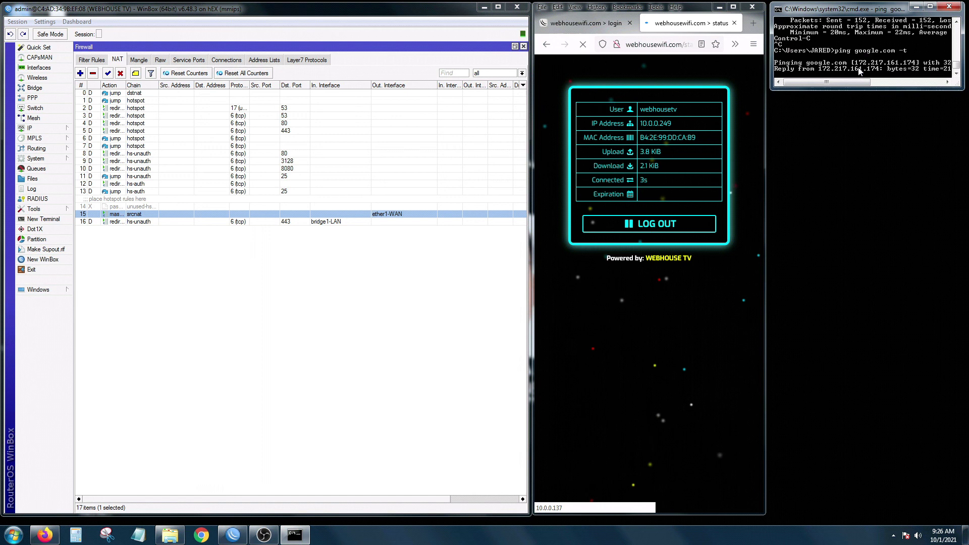
Close the hotspot status tab in Firefox and open YouTube in a new tab.
left_click(678, 29)
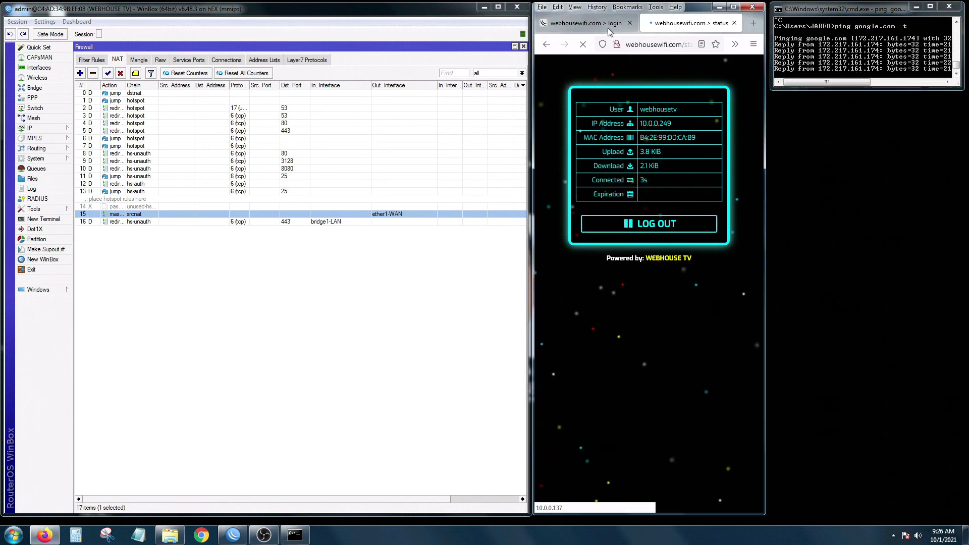
left_click(735, 23)
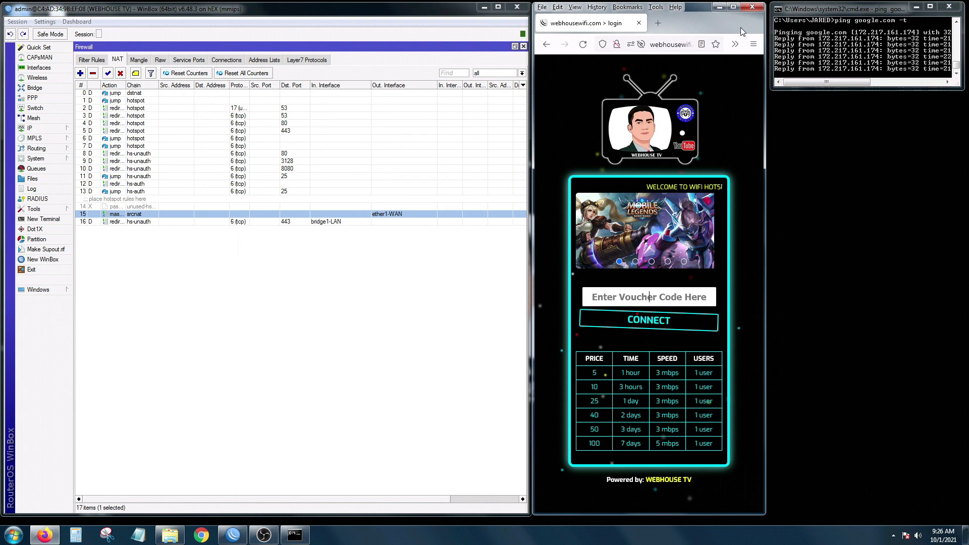
left_click(658, 22)
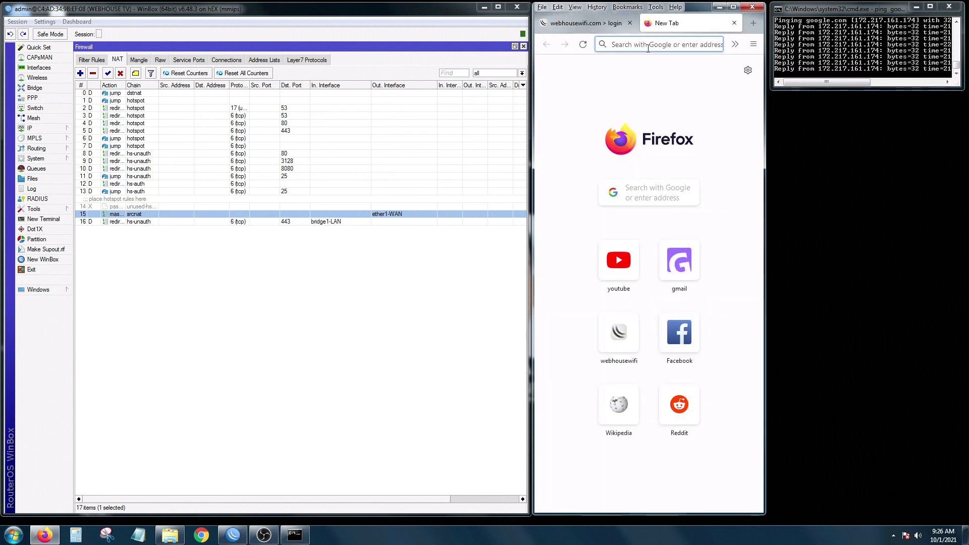
left_click(619, 260)
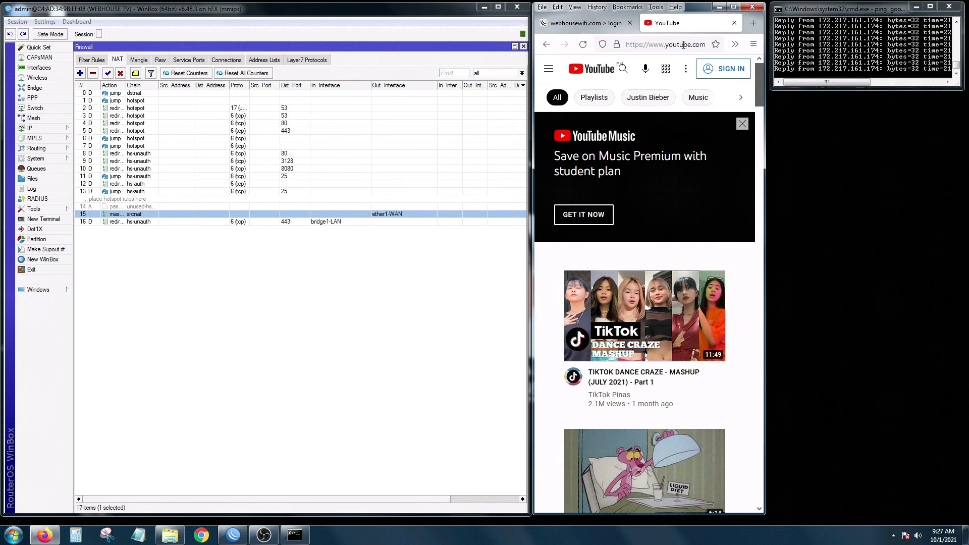
Disable NAT rule 15, the srcnat masquerade on ether1-WAN.
left_click(245, 183)
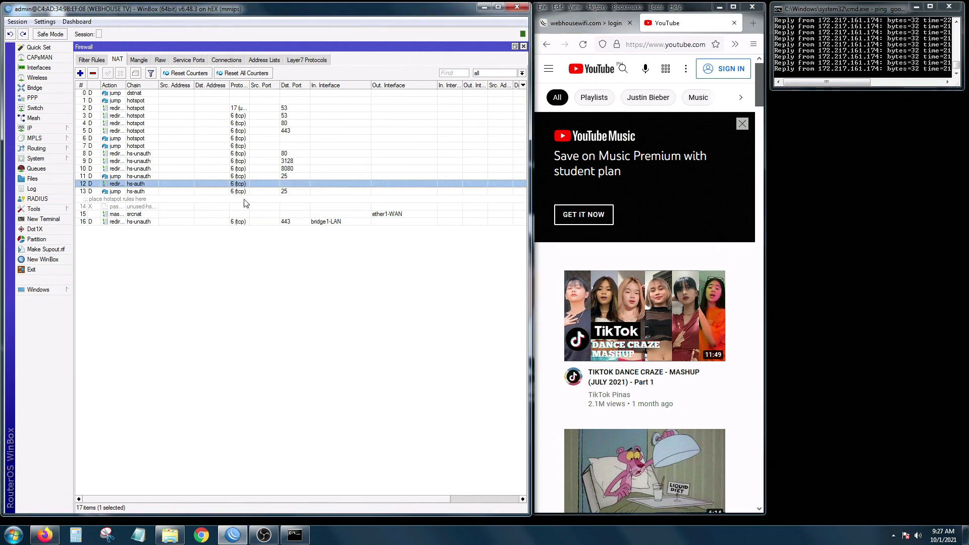
left_click(265, 214)
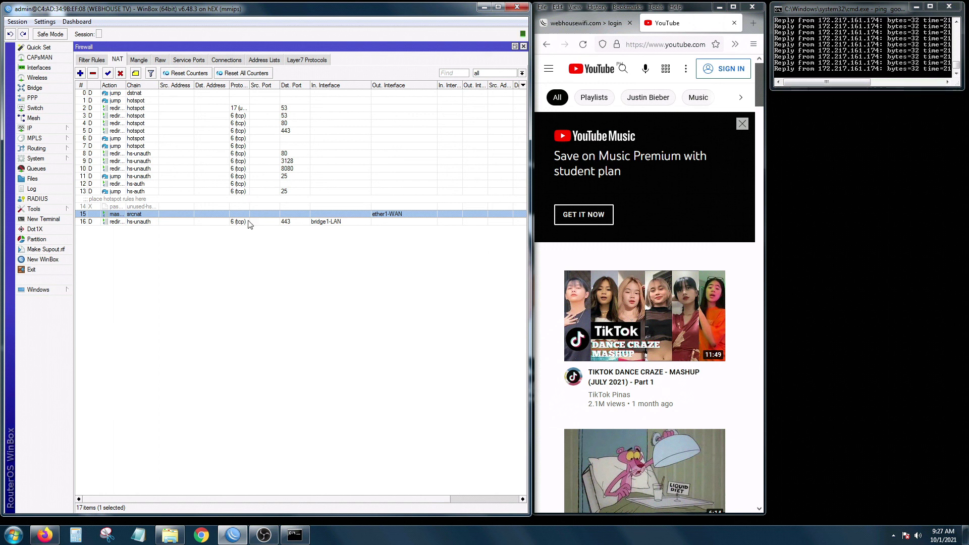
left_click(120, 74)
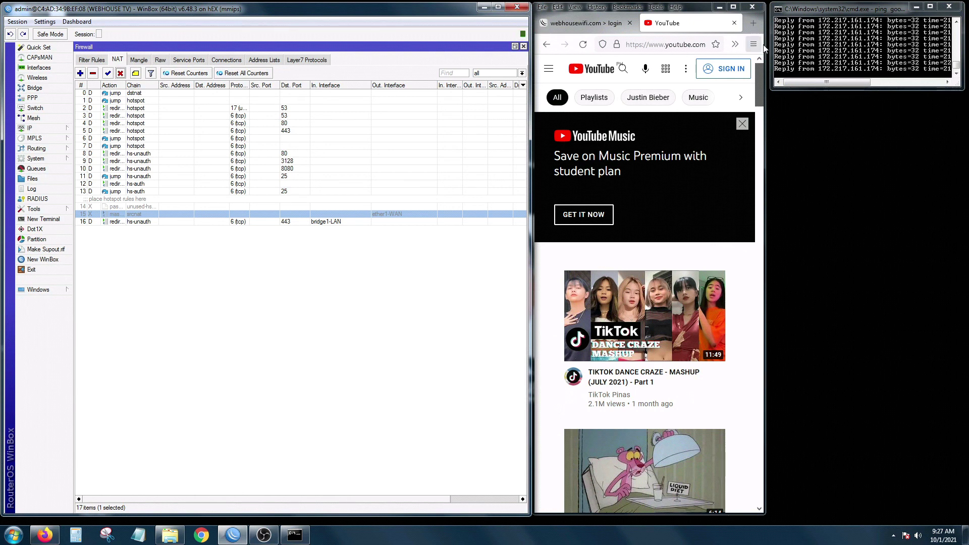
Test browsing by loading yahoo.com and then google.com in a new Firefox tab.
left_click(753, 22)
left_click(667, 44)
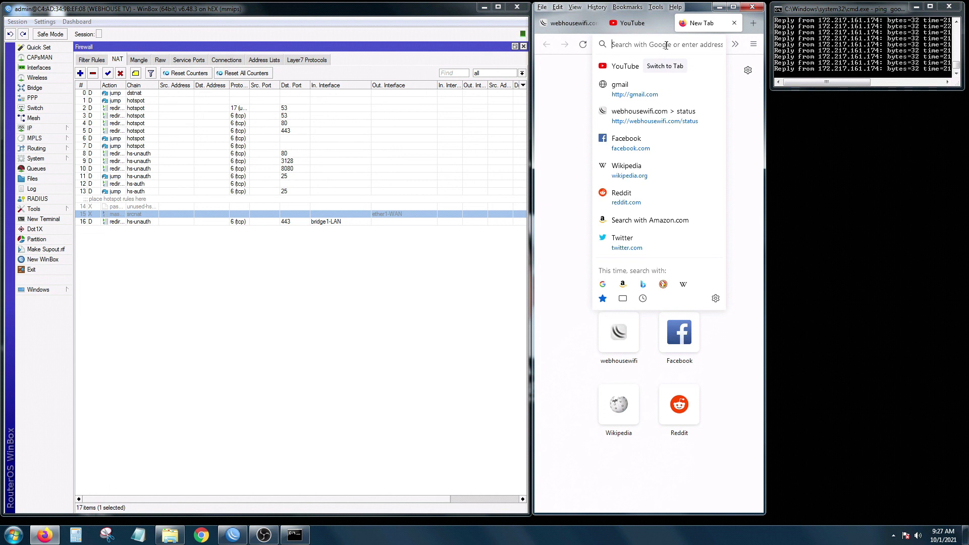
type("yahoo.com")
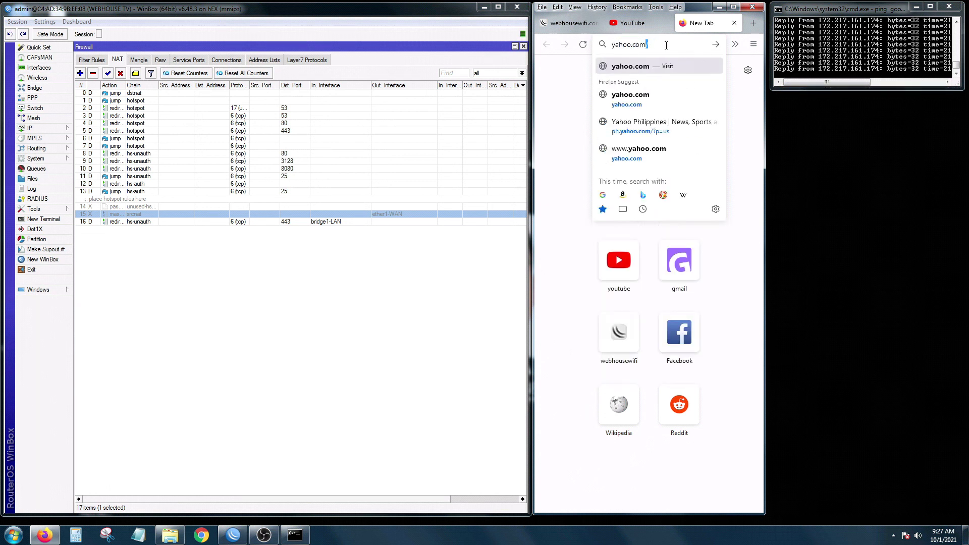
key("Return")
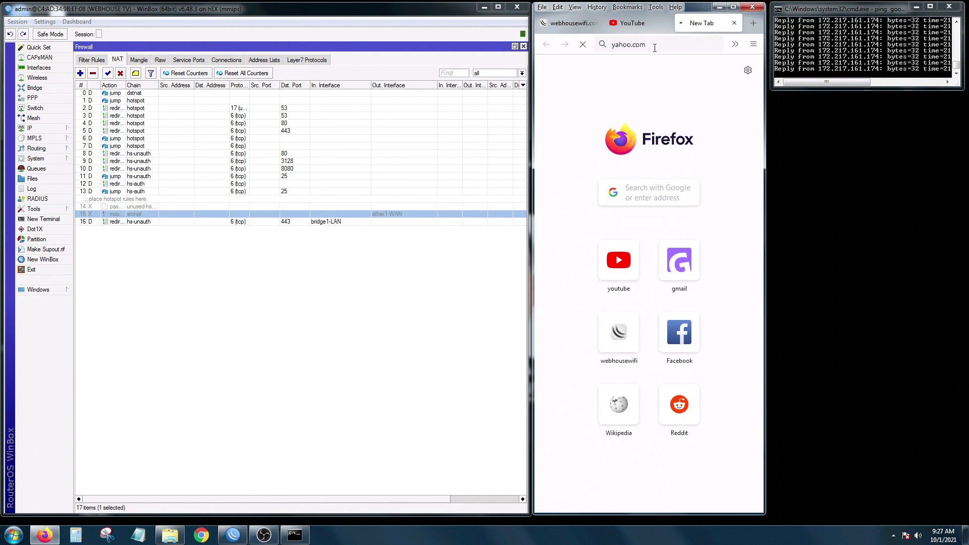
left_click(653, 46)
type("google.com")
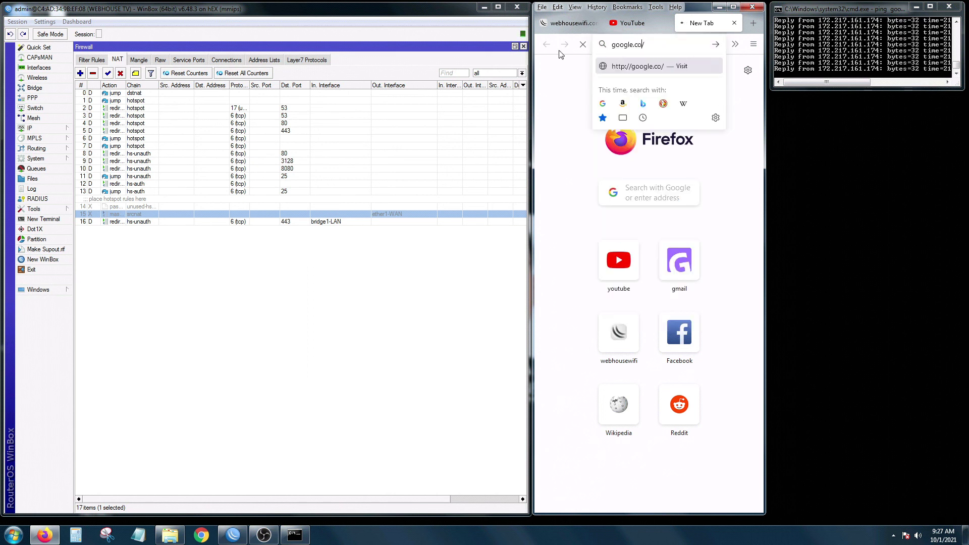
key("Return")
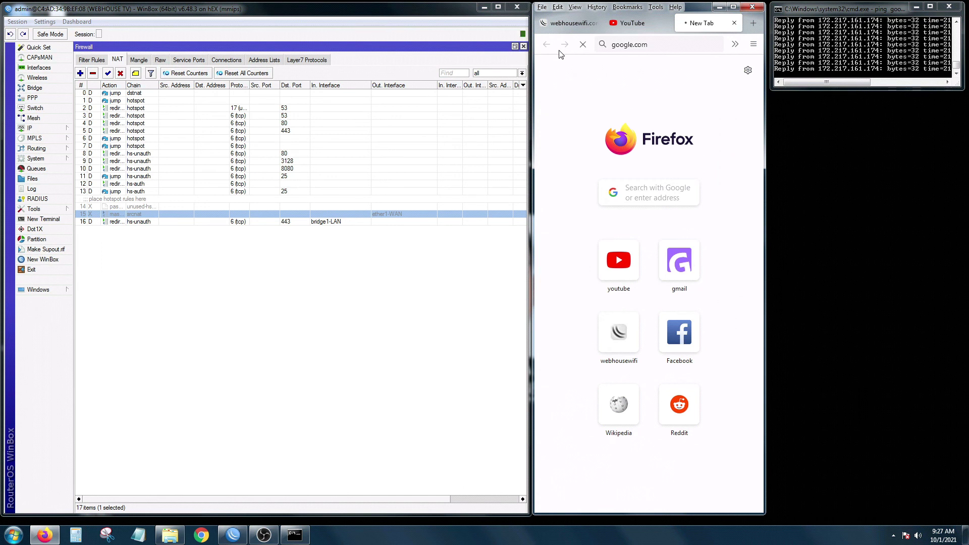
Play The Pink Panther Show Episode 47 on YouTube and dismiss the subtitles bar.
left_click(634, 25)
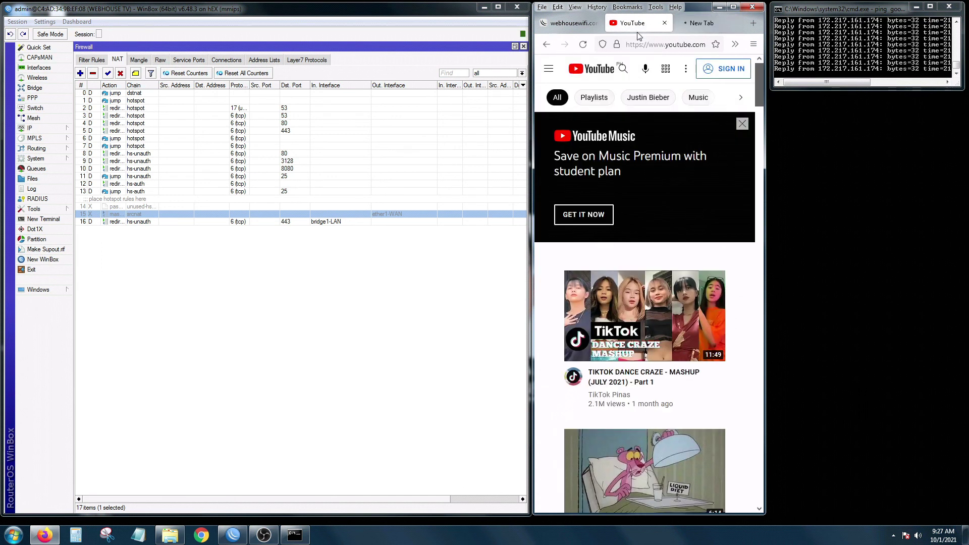
left_click(683, 456)
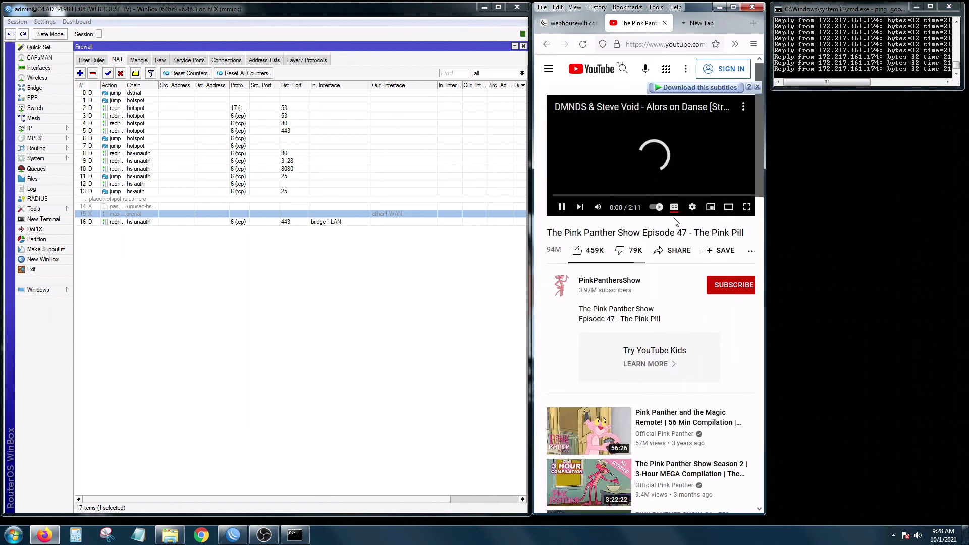
left_click(756, 86)
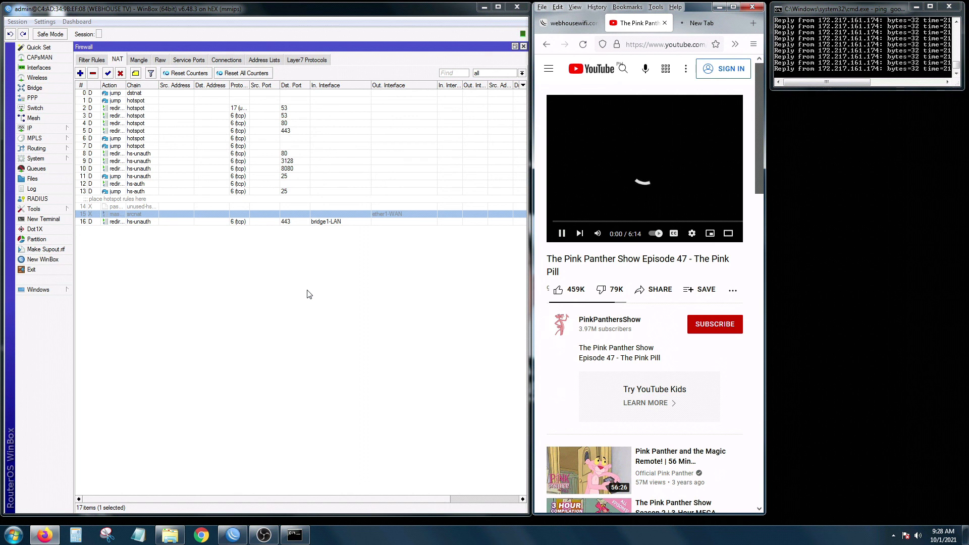
Close the Firewall and Interface windows and delete OCT 01 9am.backup from the router's files.
left_click(525, 49)
left_click(524, 46)
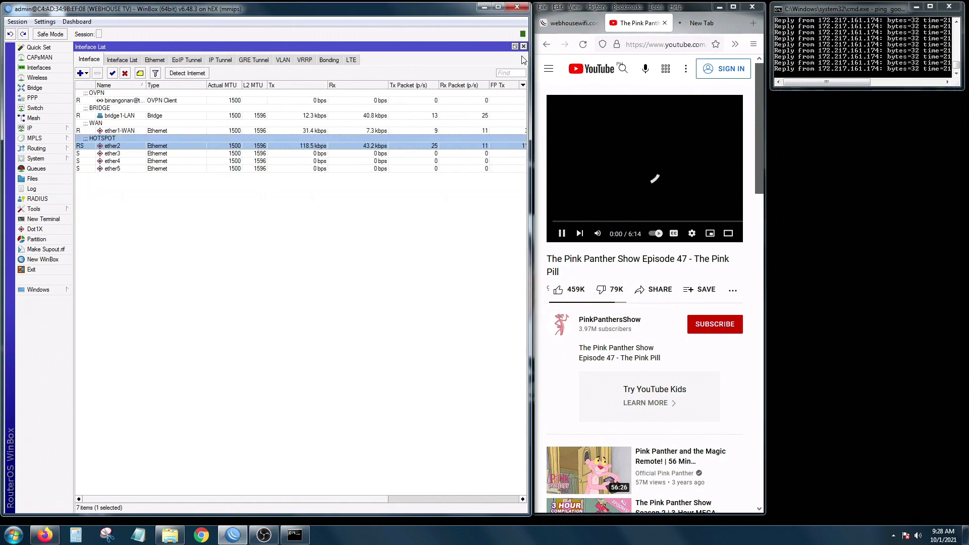
left_click(524, 47)
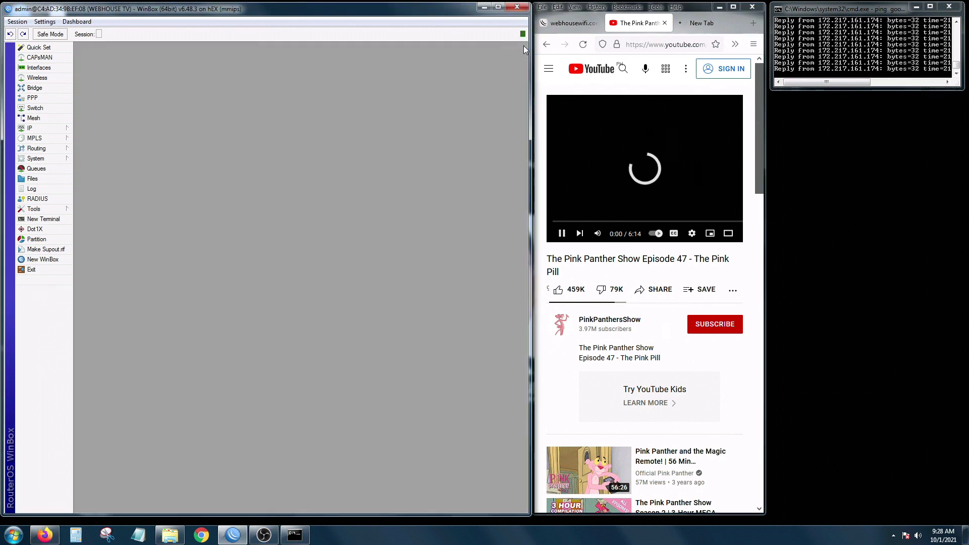
left_click(43, 181)
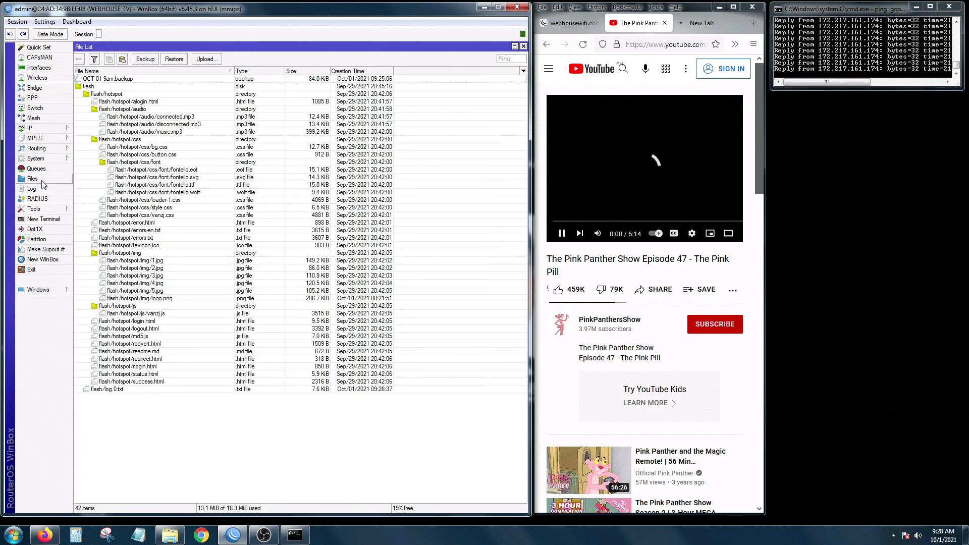
left_click(116, 80)
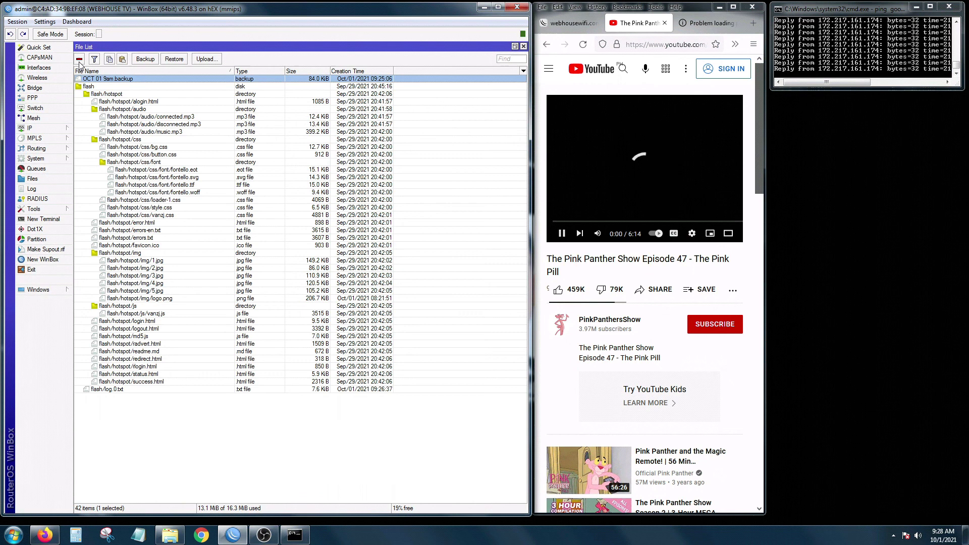
left_click(78, 60)
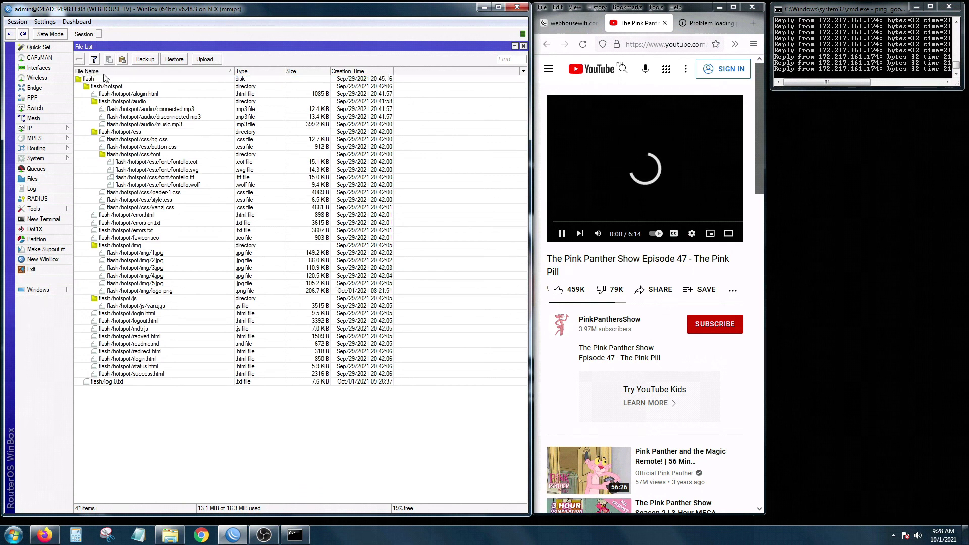
left_click(173, 59)
Upload OCT 01 9am.backup from the Desktop to the router and select it.
left_click(207, 59)
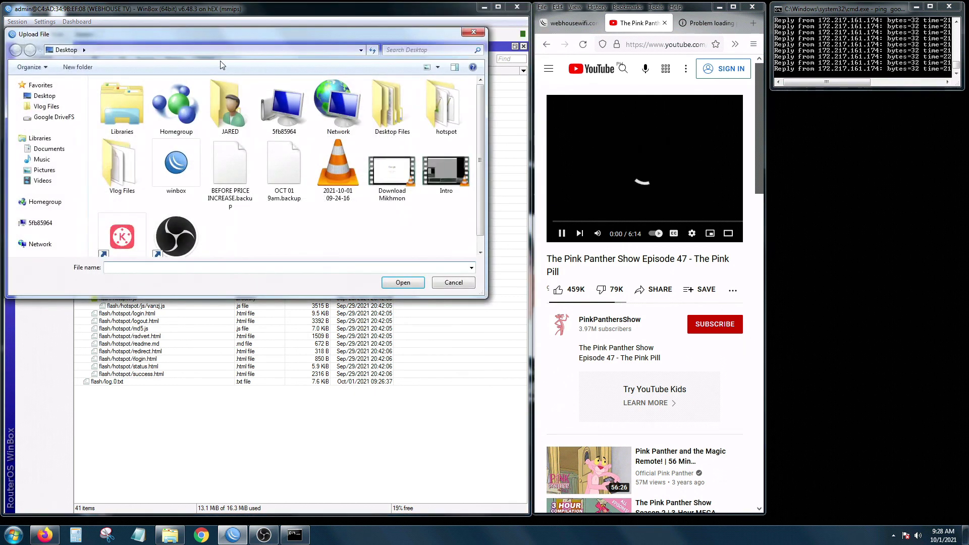
left_click(88, 124)
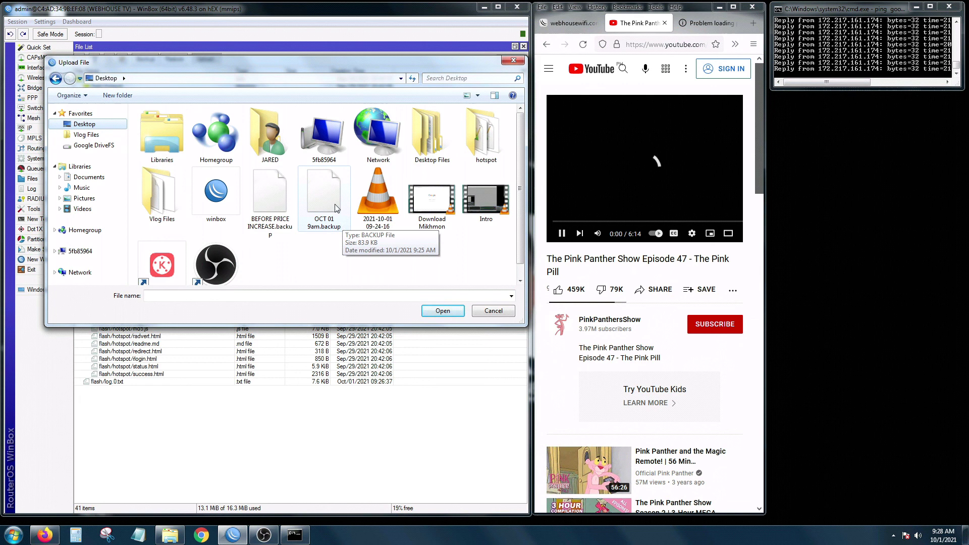
left_click(335, 206)
left_click(447, 311)
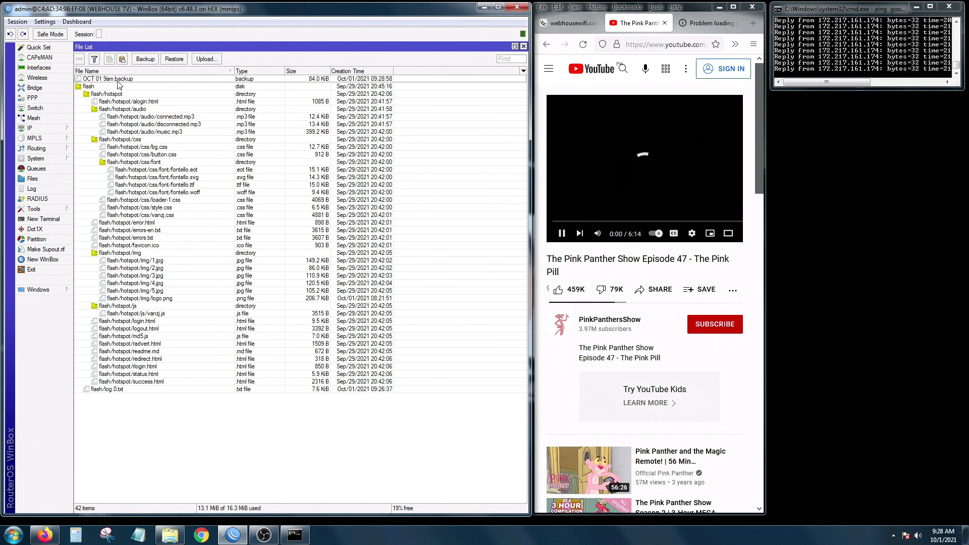
left_click(113, 80)
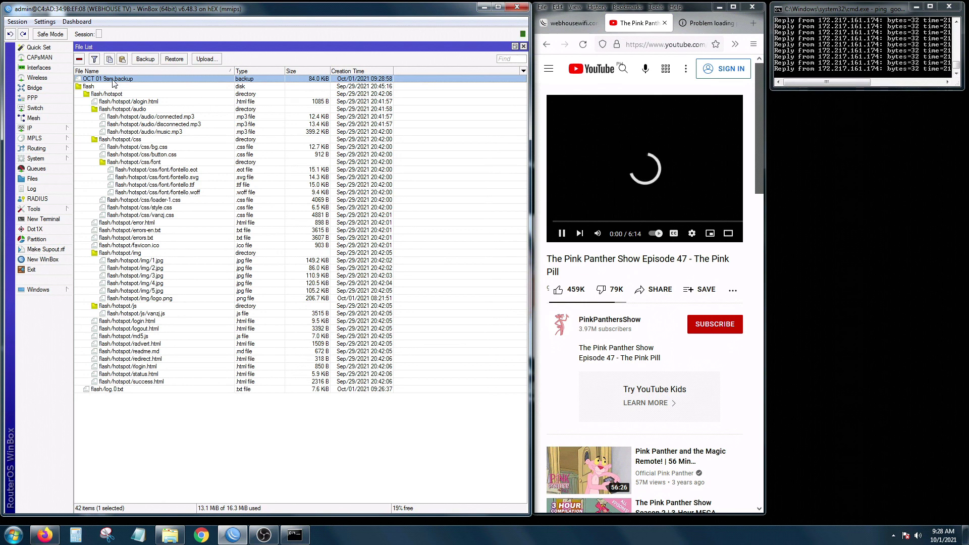
Restore the configuration from OCT 01 9am.backup and confirm the reboot.
left_click(175, 59)
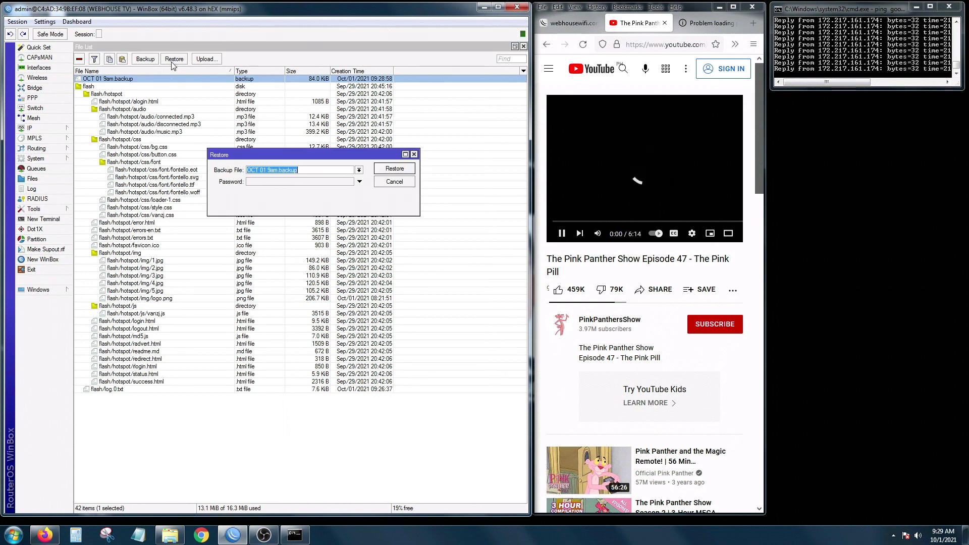
left_click(382, 172)
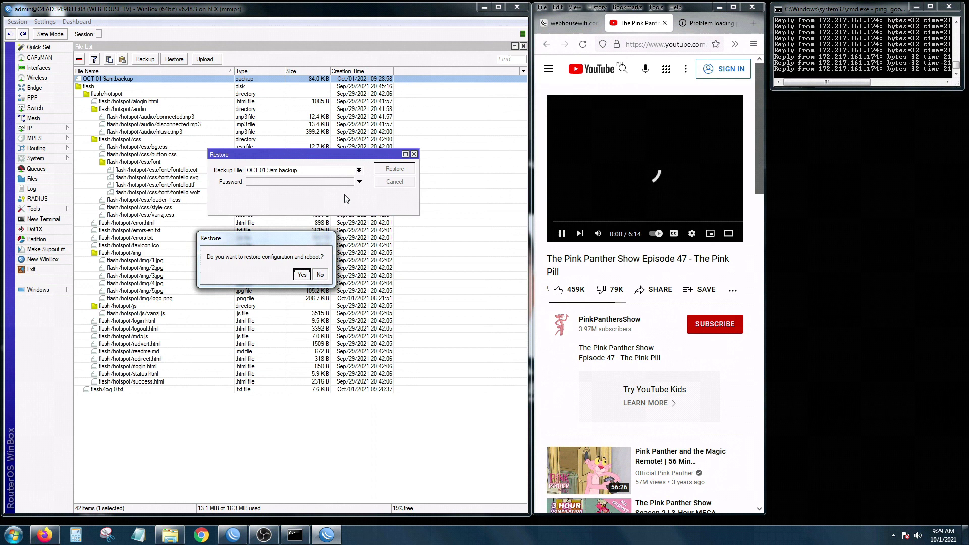
left_click(301, 275)
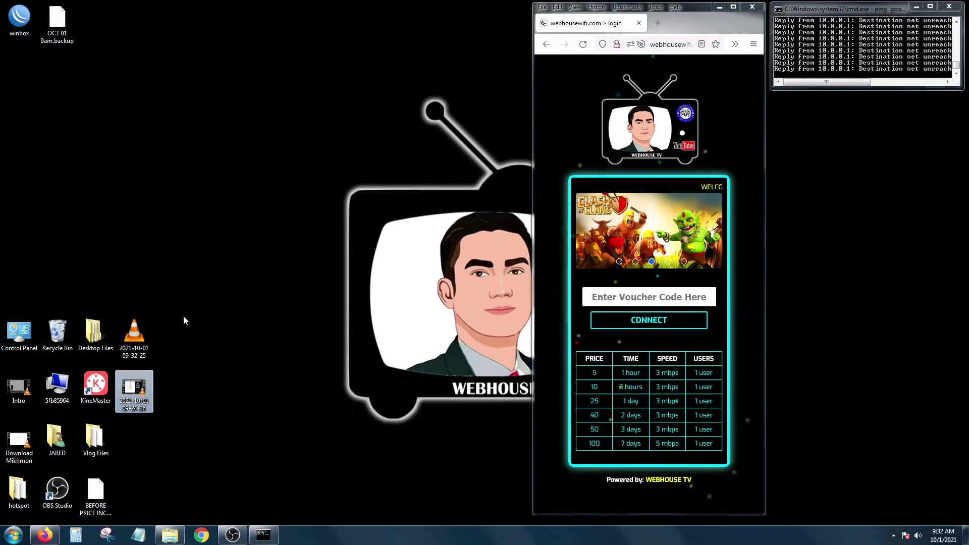
Relaunch WinBox and connect to the WEBHOUSE TV router from the Neighbors list.
left_click(153, 296)
double_click(19, 17)
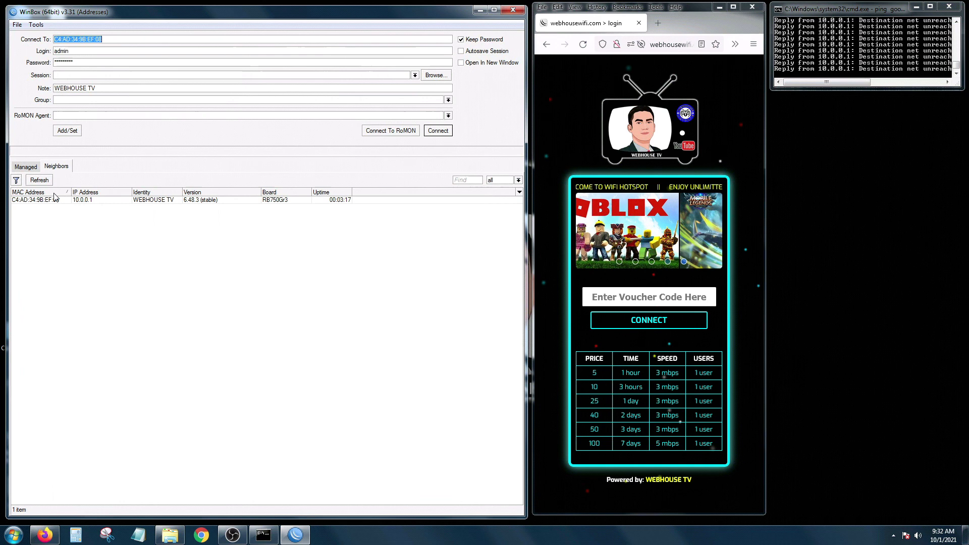
left_click(50, 200)
left_click(438, 130)
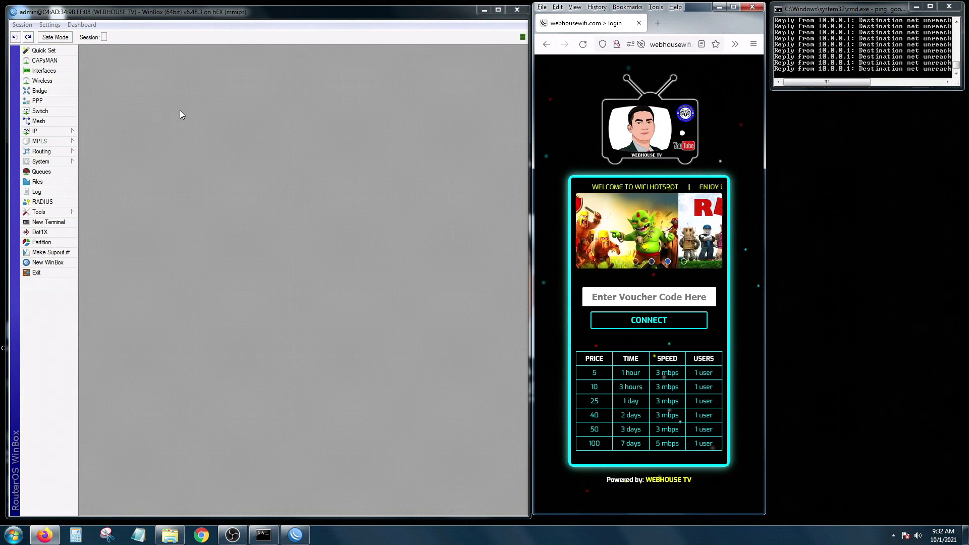
Open IP > Firewall NAT and select the restored ether1-WAN srcnat masquerade rule 15.
left_click(42, 132)
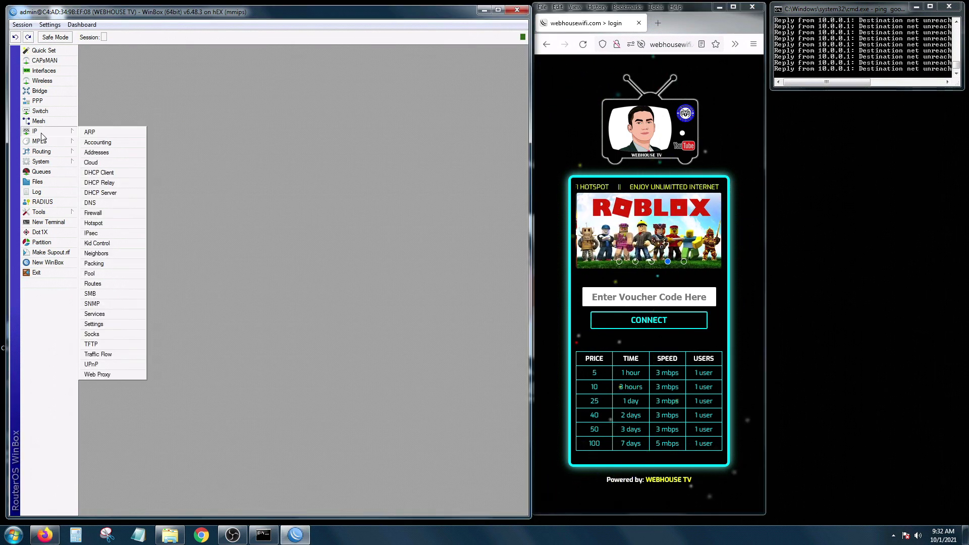
left_click(96, 213)
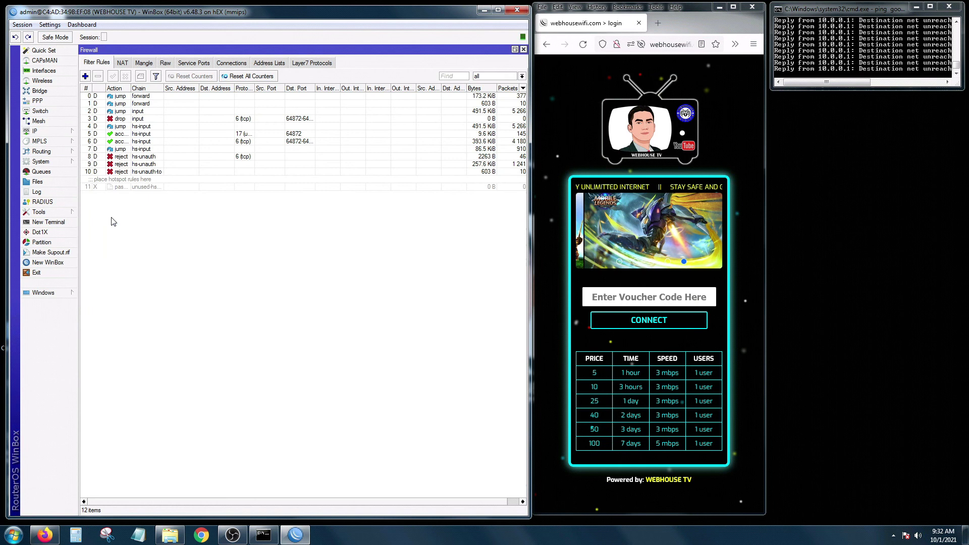
left_click(124, 64)
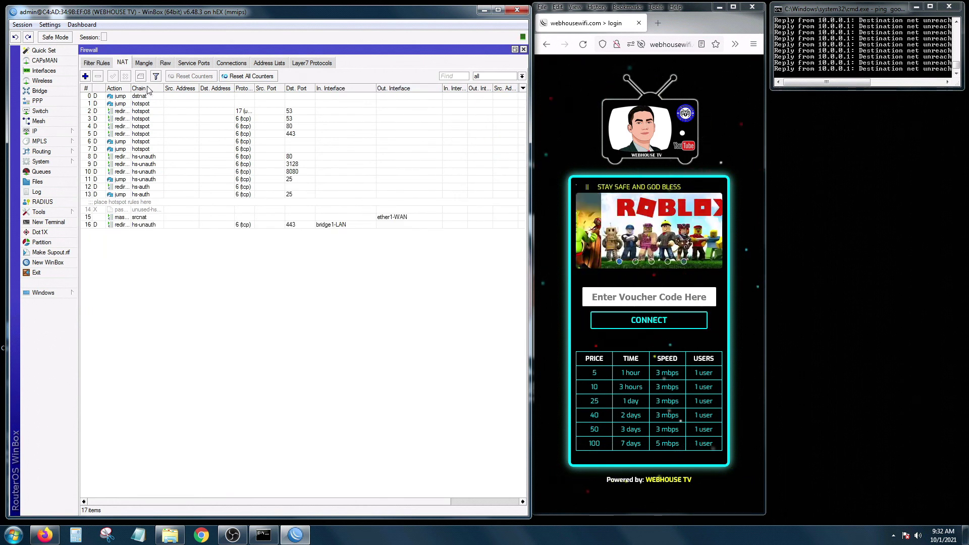
left_click(372, 219)
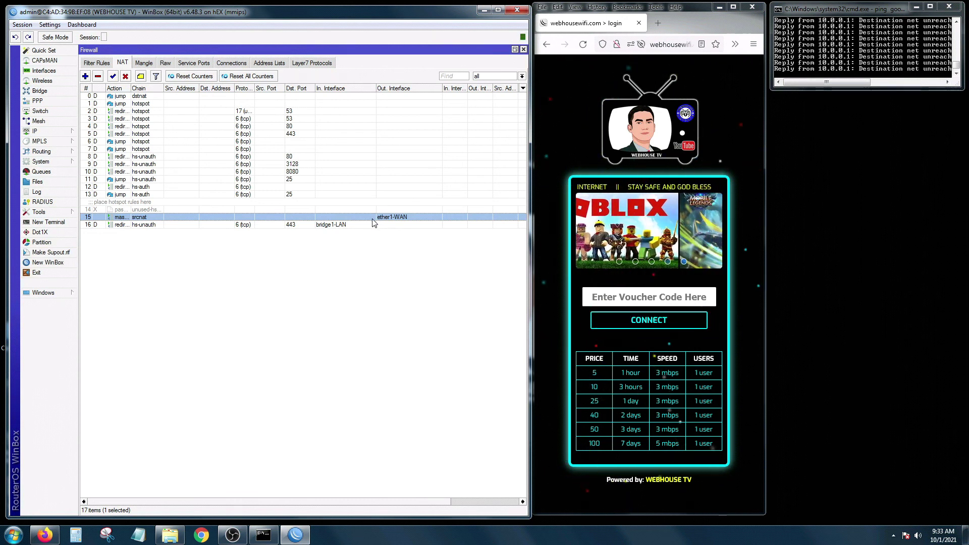
left_click(337, 231)
left_click(330, 219)
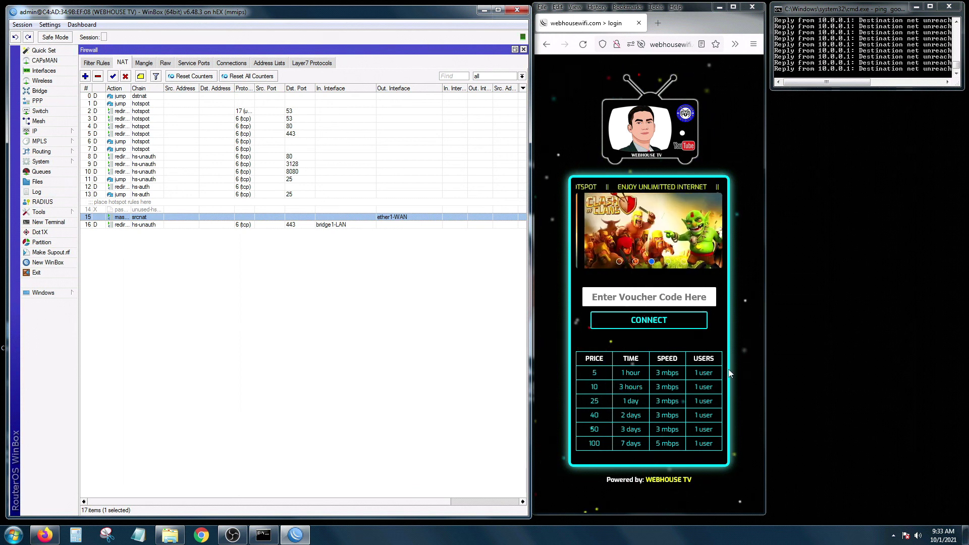
Log in to the hotspot portal with the voucher code so its status page appears.
left_click(637, 301)
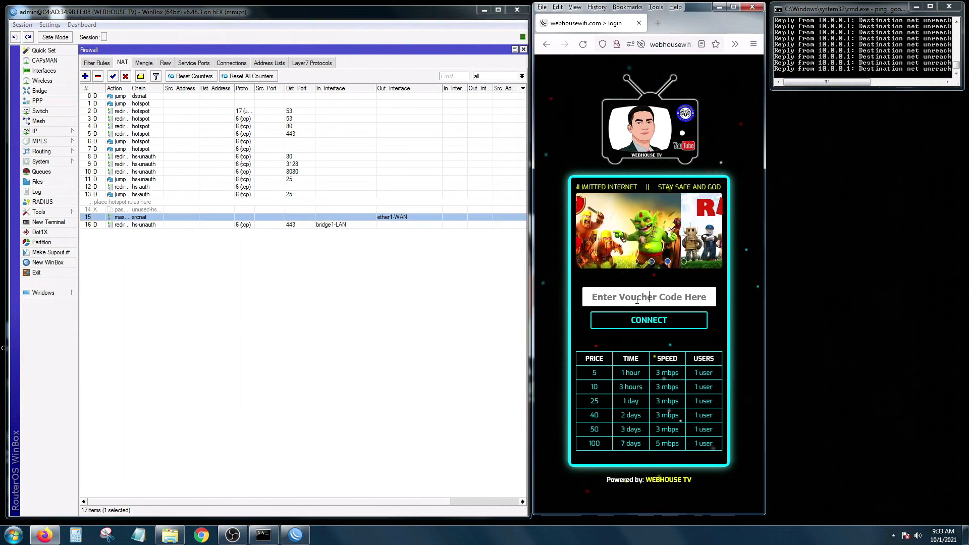
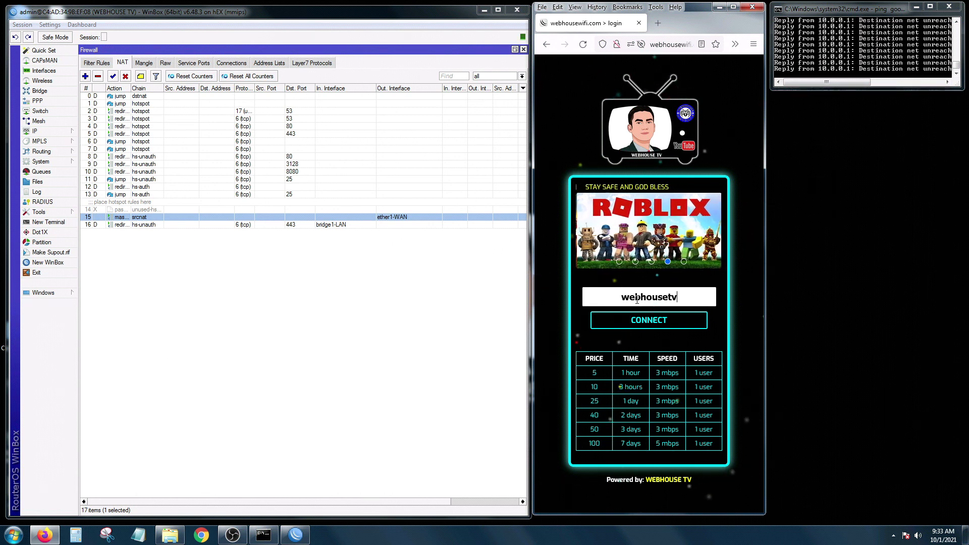
left_click(651, 317)
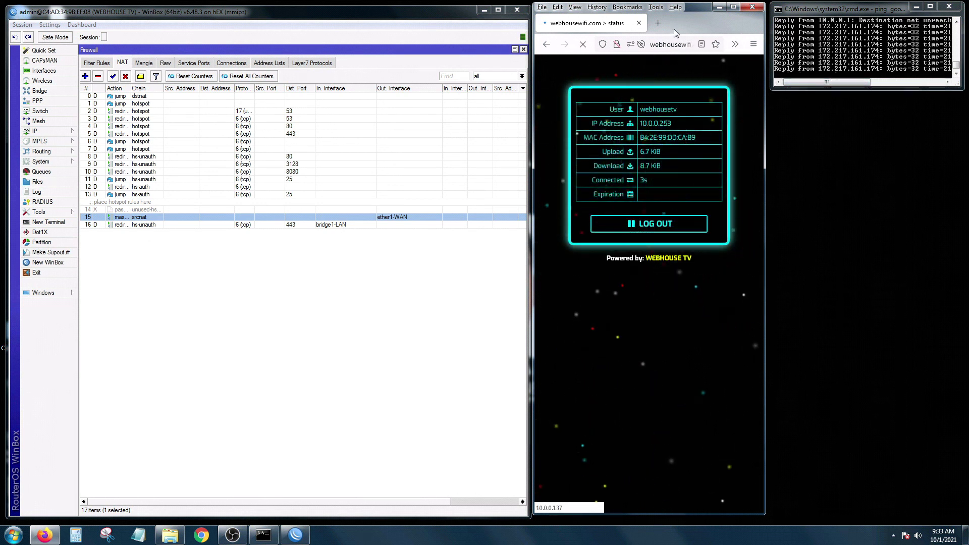
left_click(658, 22)
Browse to yahoo.com in the new tab to load the Yahoo Philippines home page.
left_click(667, 46)
type("y")
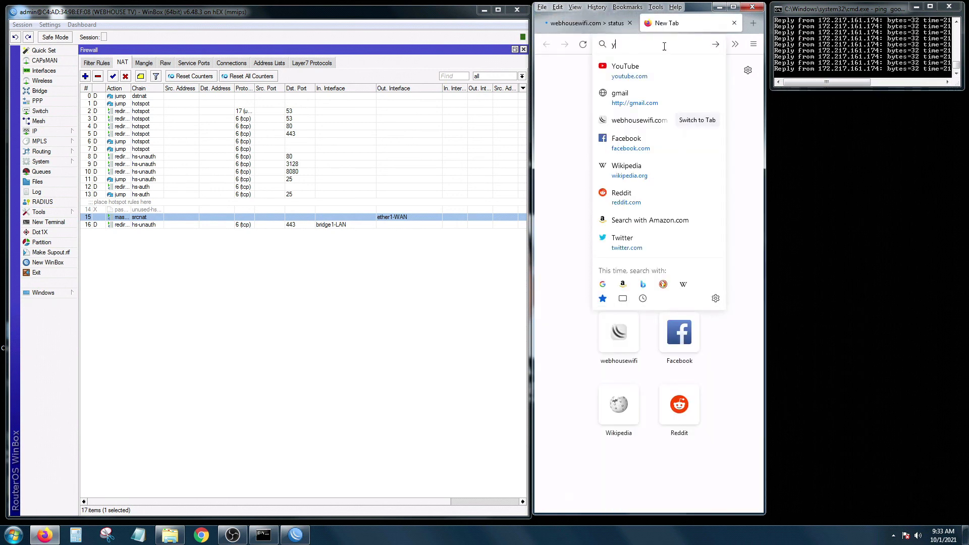
type("ahoo.com")
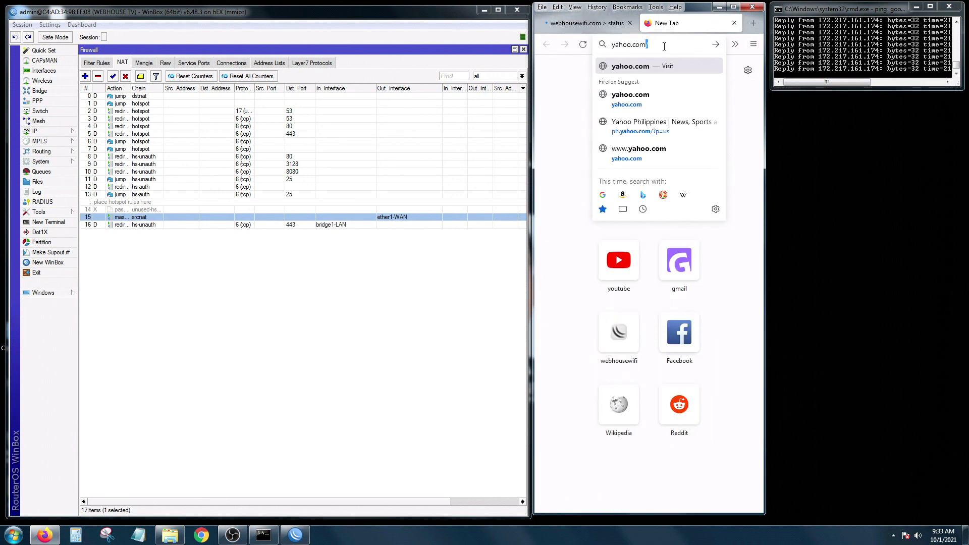
key("Return")
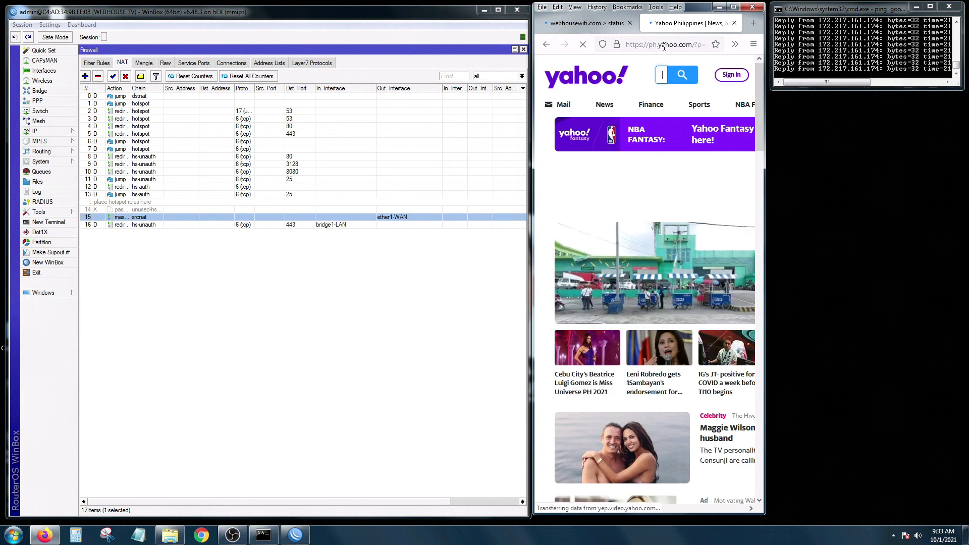